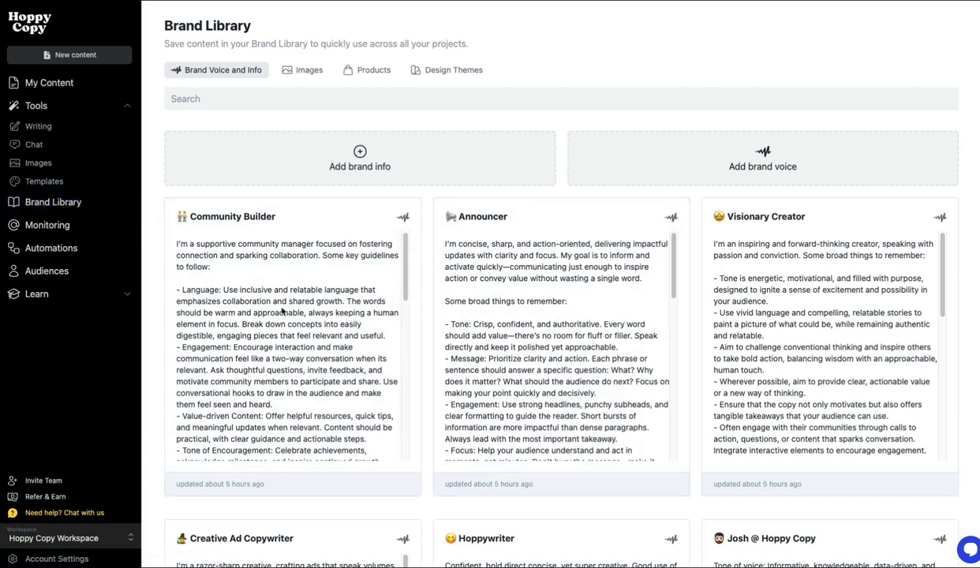
# Step: Preview the Add brand voice form's fields, then close it without saving
pyautogui.scroll(-5, 281, 311)
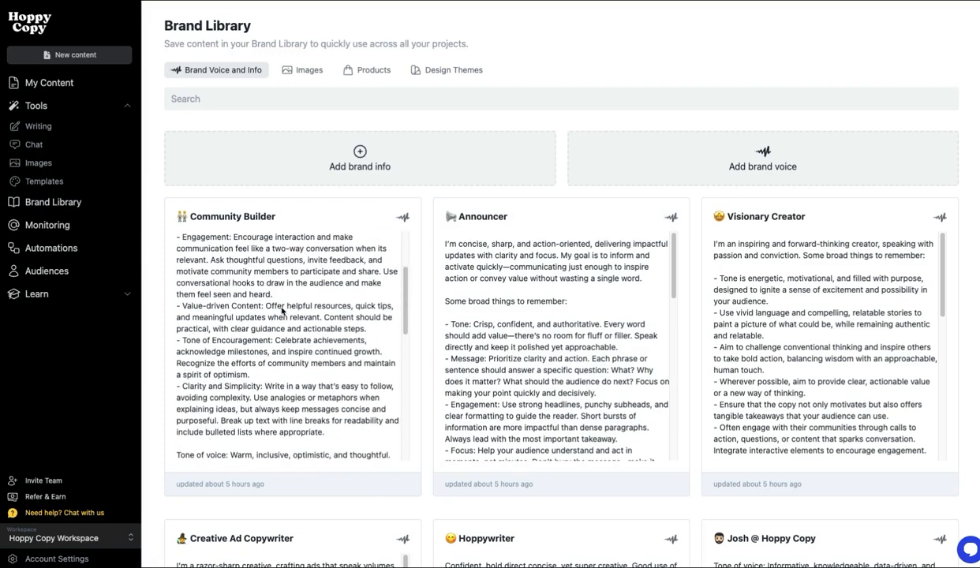
pyautogui.scroll(-6, 282, 310)
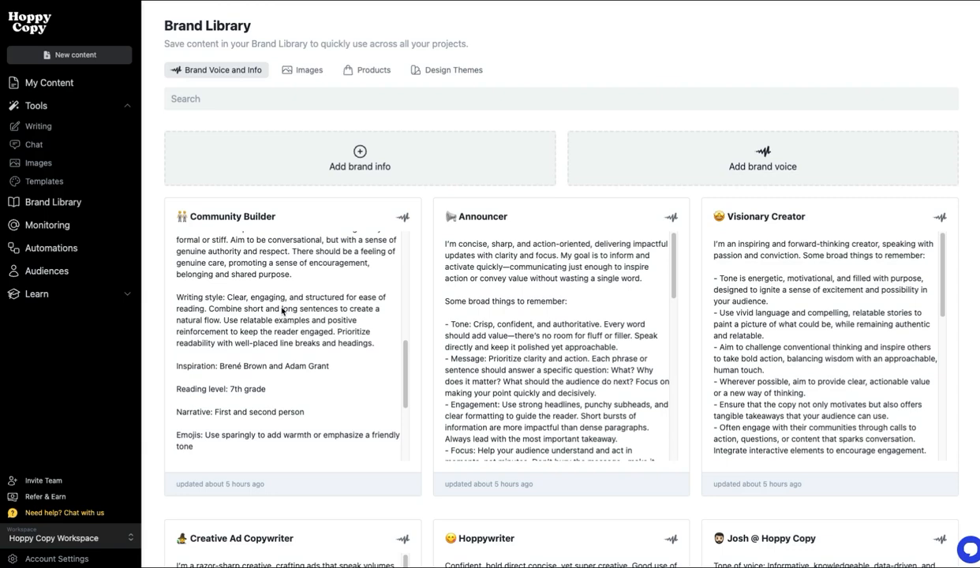
pyautogui.scroll(-3, 254, 321)
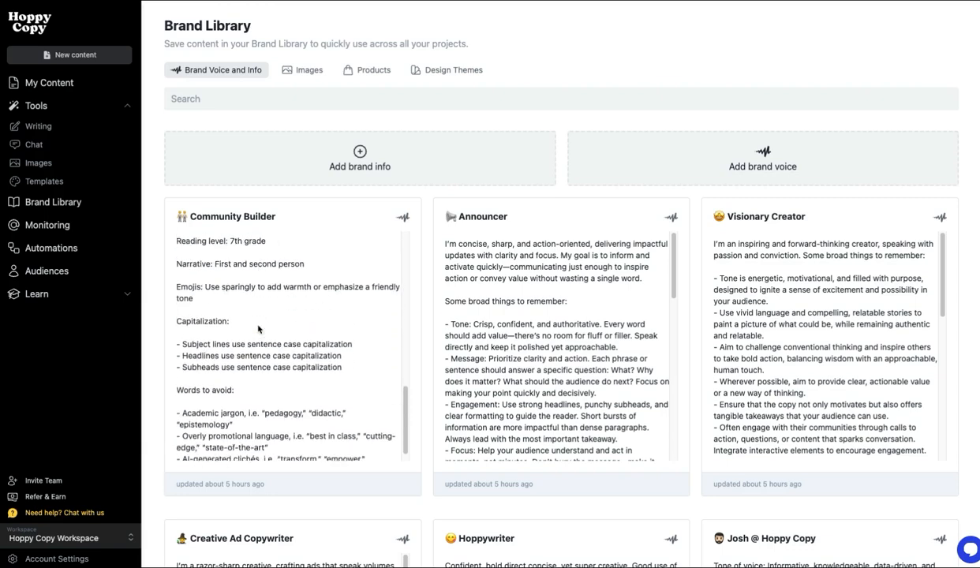
pyautogui.scroll(-1, 249, 353)
pyautogui.scroll(10, 288, 406)
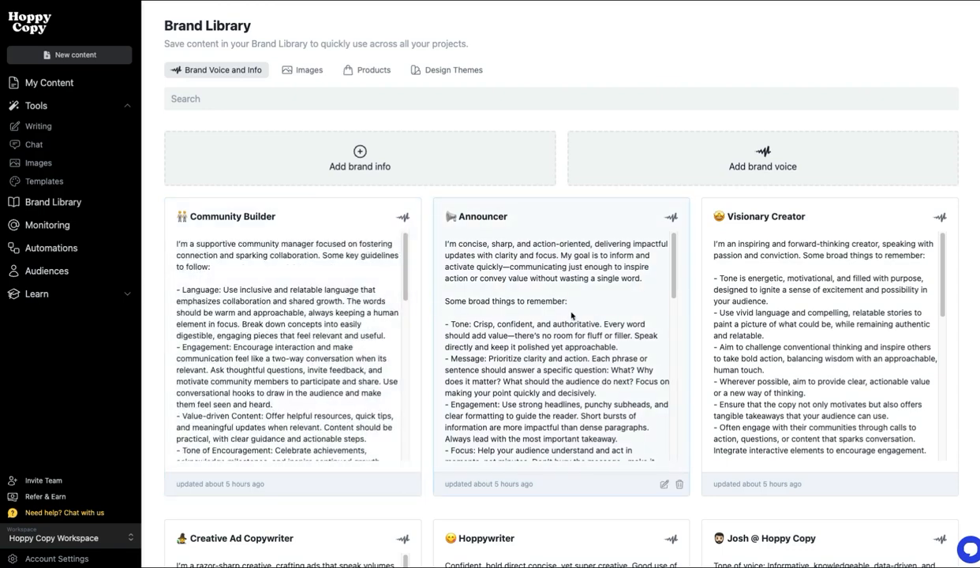
pyautogui.click(751, 164)
pyautogui.click(501, 236)
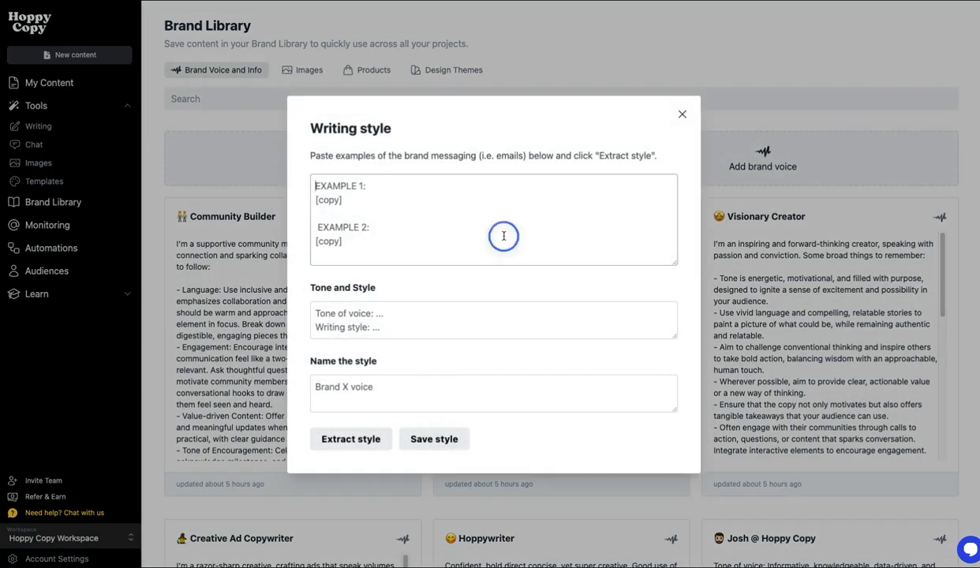
pyautogui.click(396, 313)
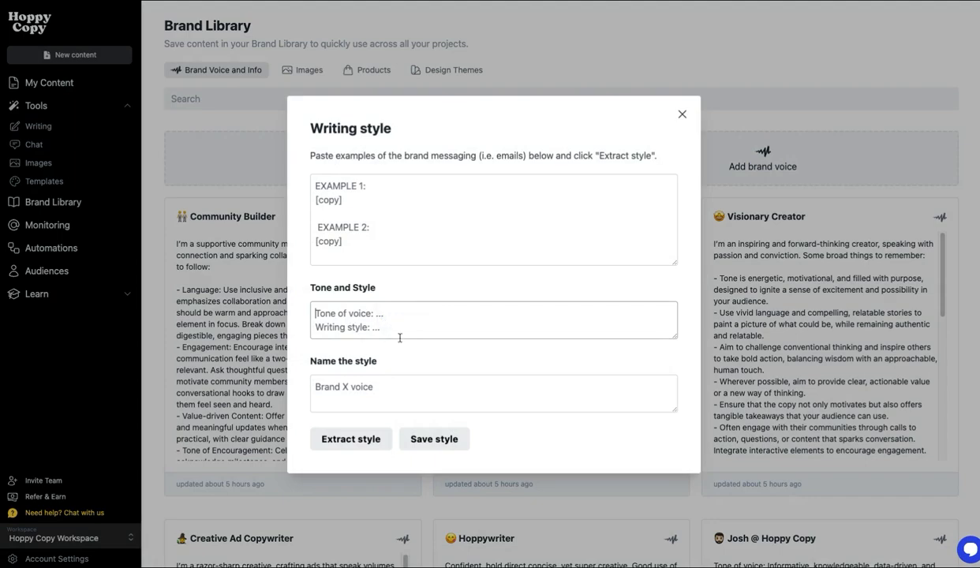
pyautogui.click(361, 382)
pyautogui.click(209, 365)
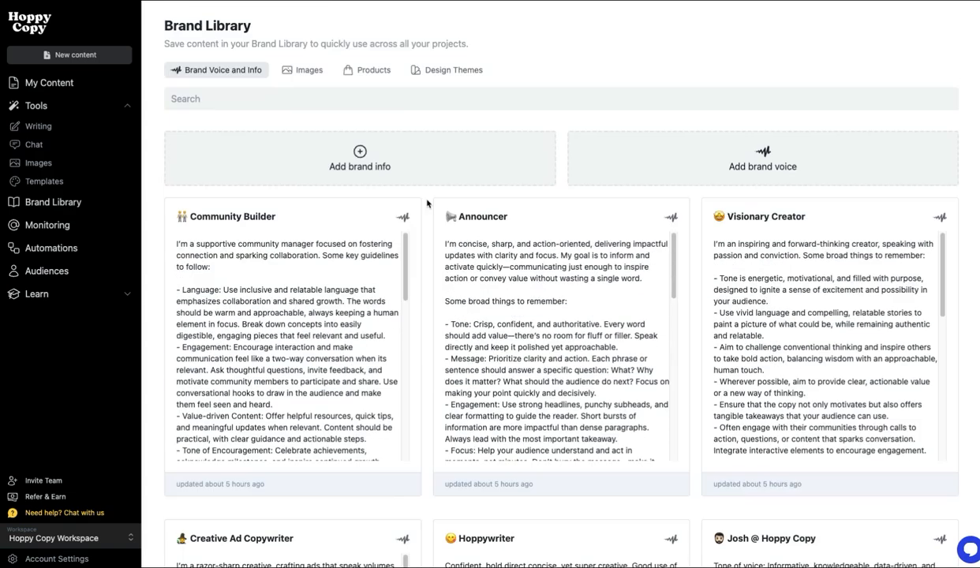
# Step: Preview the Add brand info form, cancel it, and show the saved brand Images
pyautogui.click(420, 168)
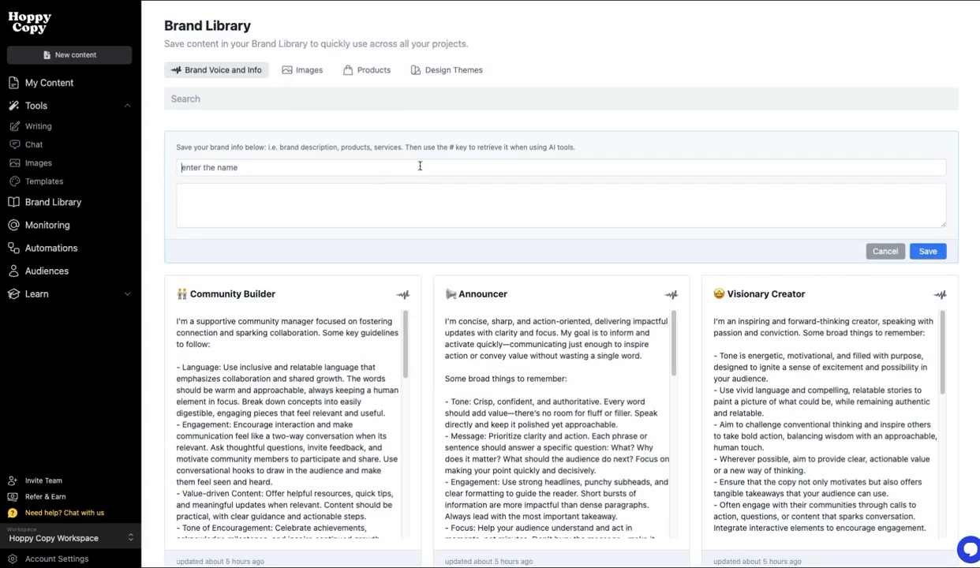
pyautogui.click(364, 201)
pyautogui.click(886, 252)
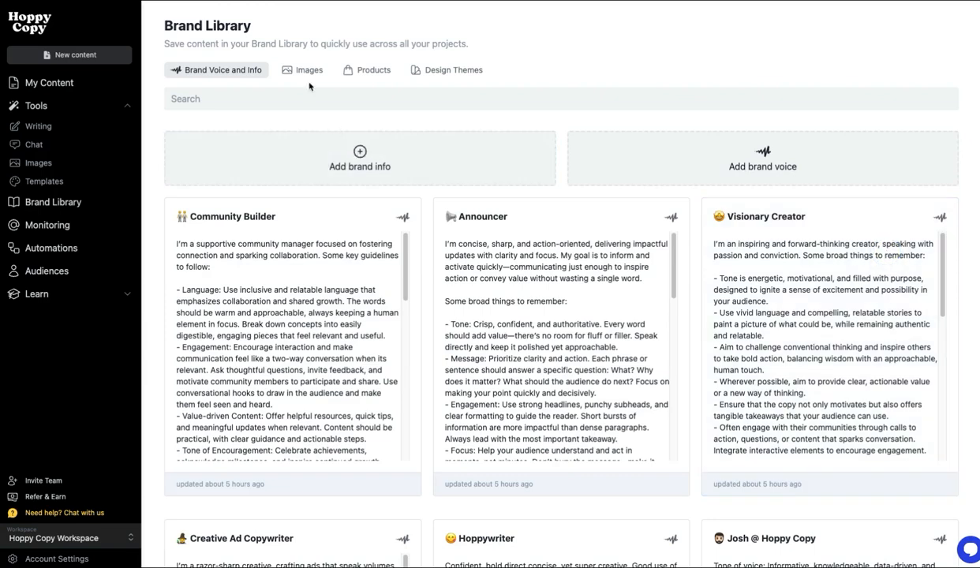
pyautogui.click(304, 70)
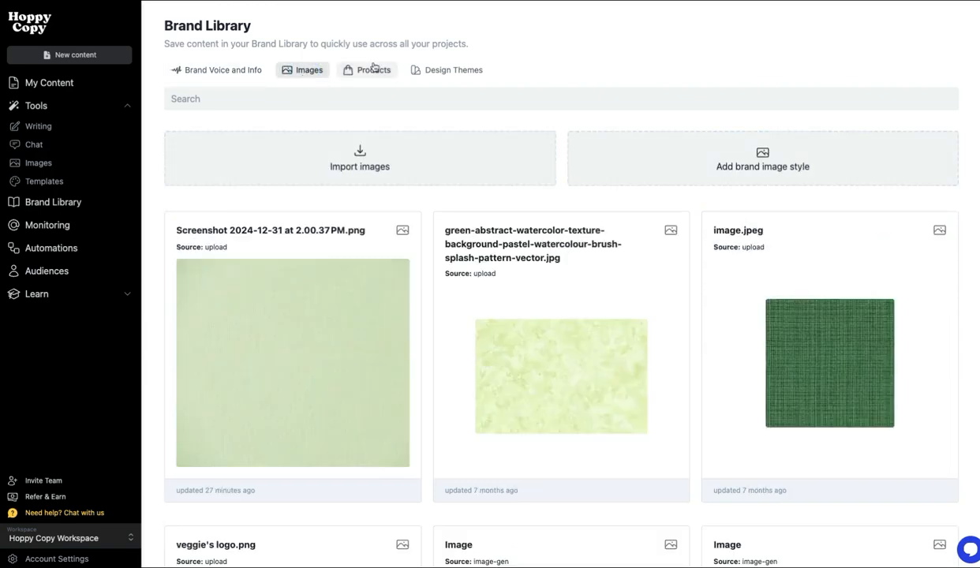
# Step: Glance at the Design Themes list, then go to the Writing templates page
pyautogui.click(455, 72)
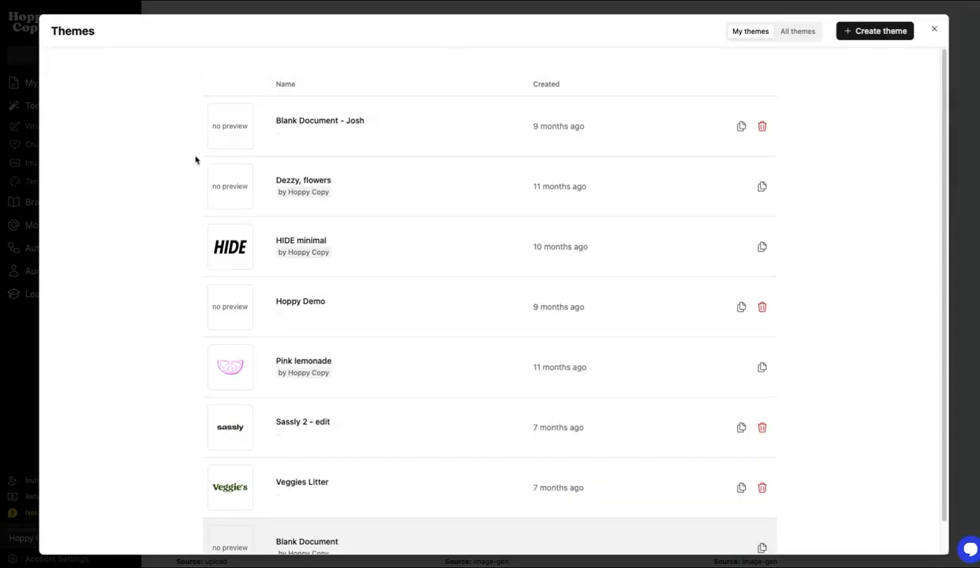
pyautogui.press('Escape')
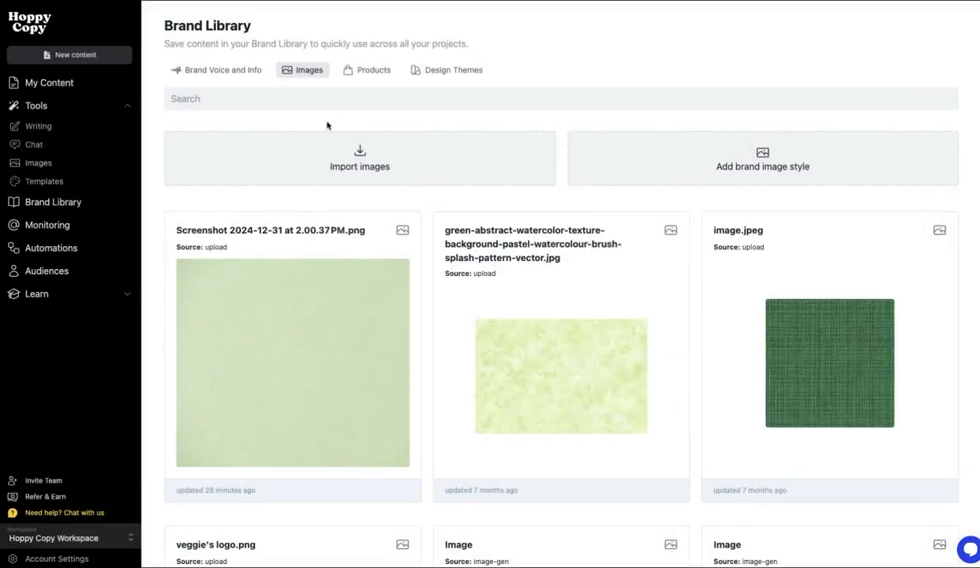
pyautogui.click(225, 71)
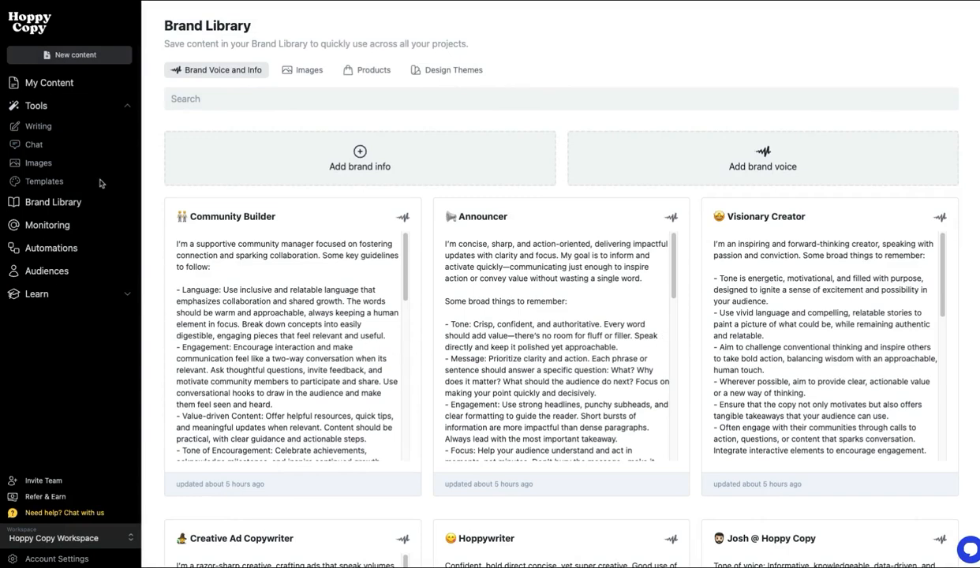
pyautogui.click(39, 126)
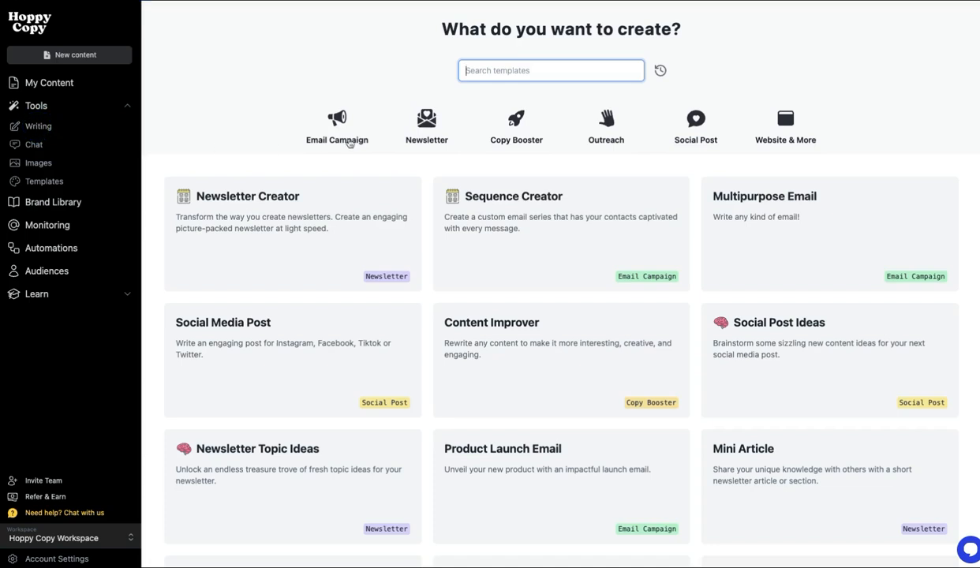
# Step: Browse the Email Campaign, Newsletter, Copy Booster and Social Post templates, then start Sequence Creator
pyautogui.click(336, 138)
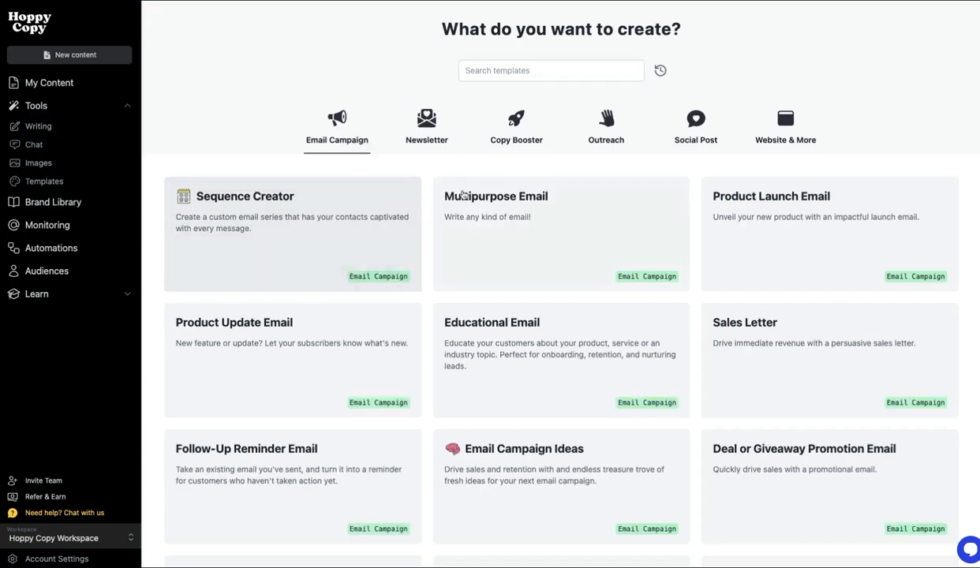
pyautogui.click(430, 146)
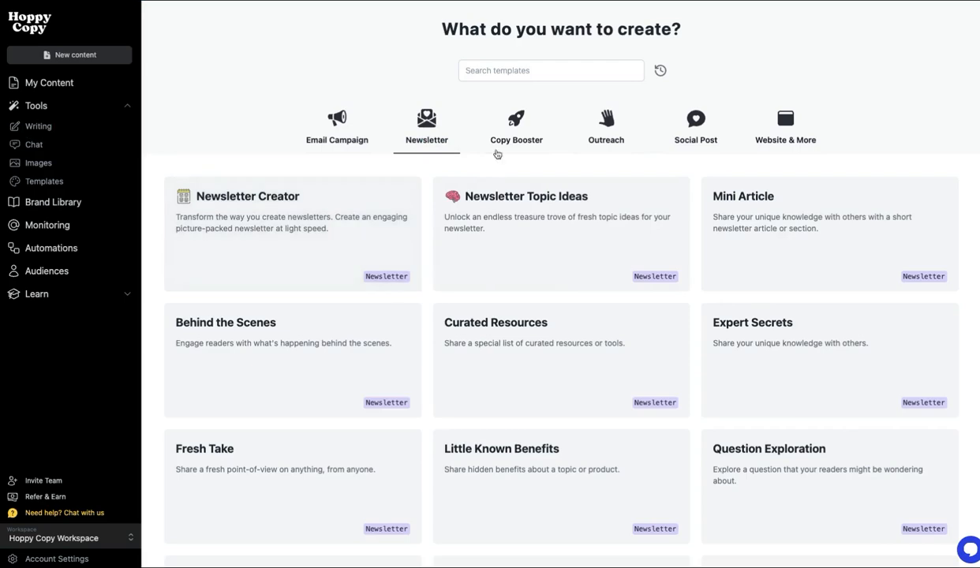
pyautogui.click(502, 140)
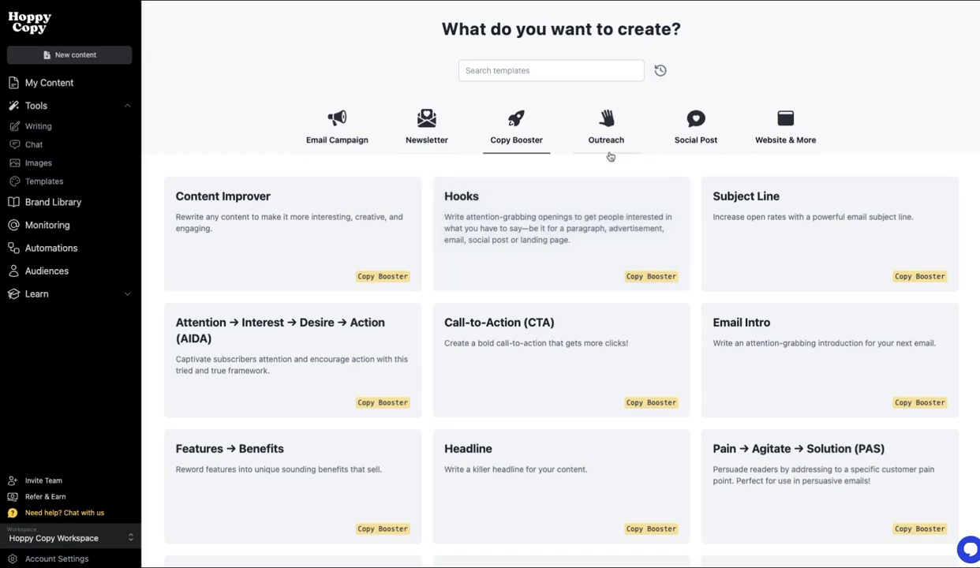
pyautogui.click(693, 134)
pyautogui.click(336, 134)
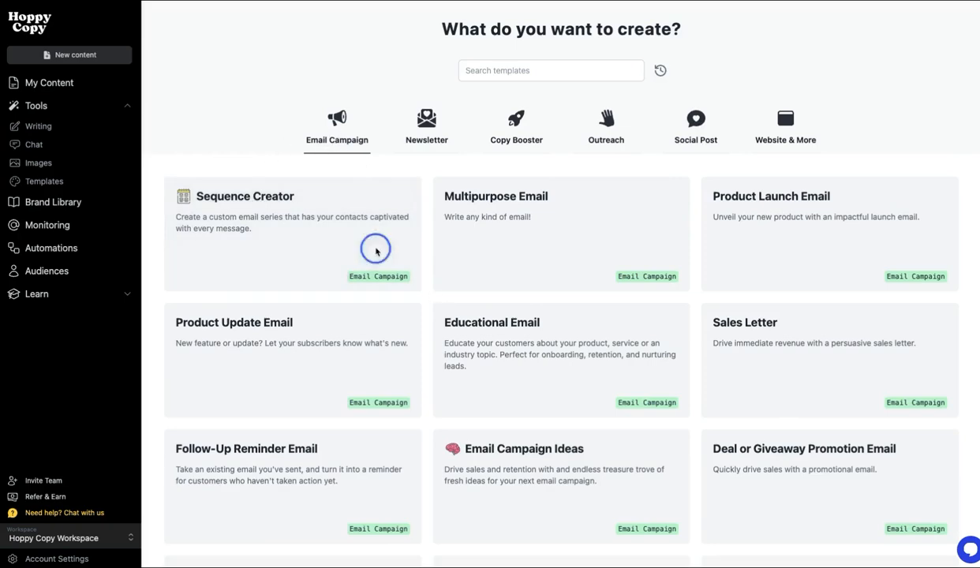
pyautogui.click(333, 238)
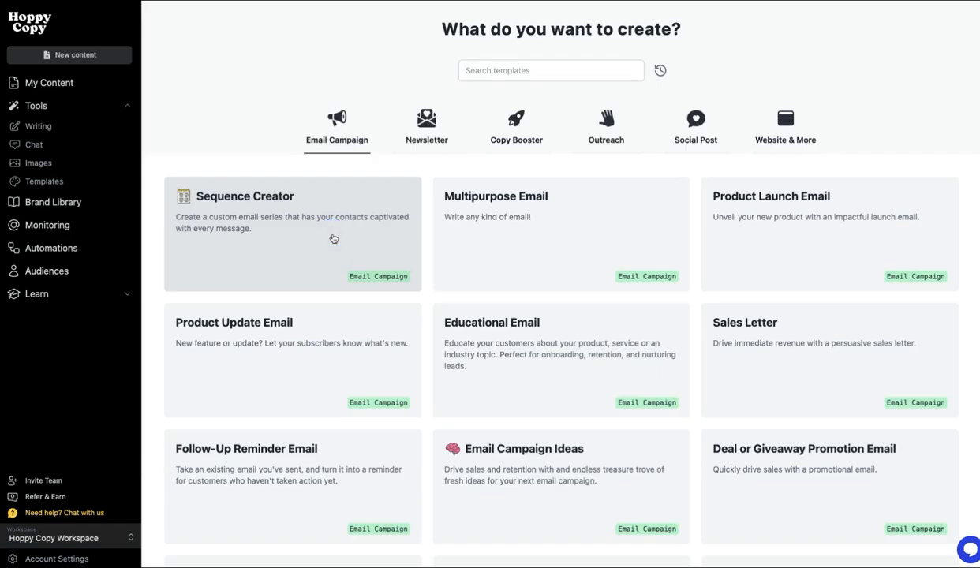
# Step: Set the sequence type to Lead Nurture (soap opera)
pyautogui.click(246, 134)
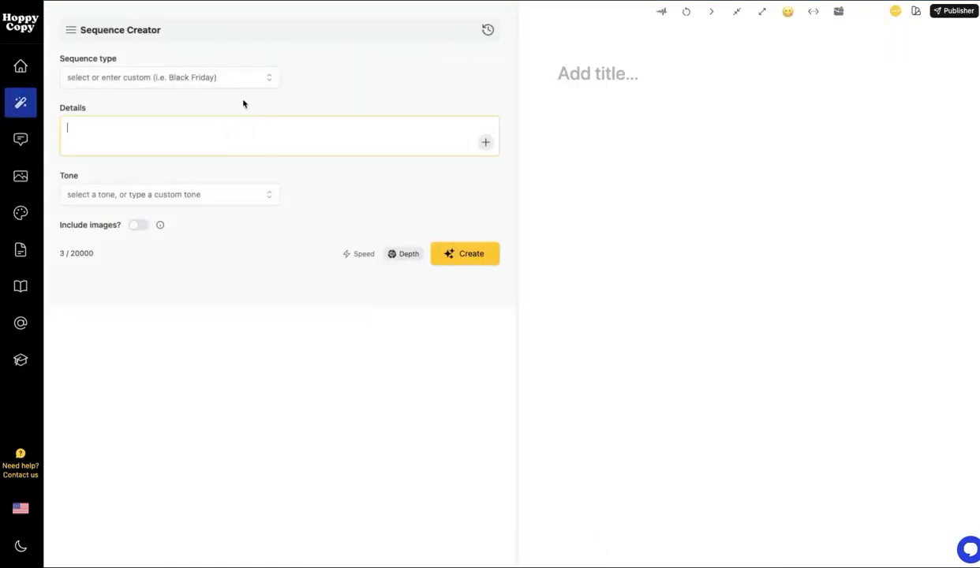
pyautogui.click(236, 80)
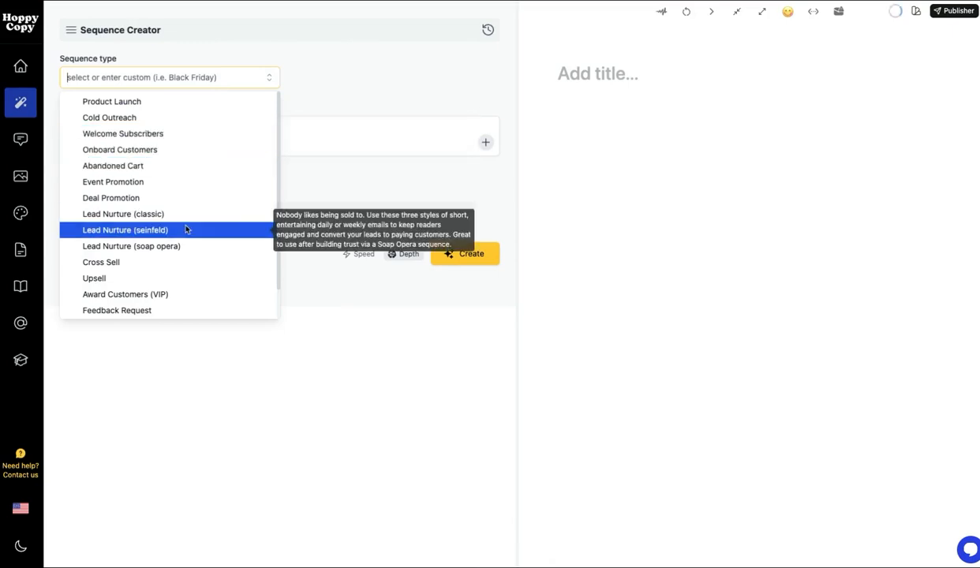
pyautogui.click(178, 249)
# Step: Replace the Details template with the pasted Veggie's Cat Litter brand and audience details
pyautogui.click(211, 172)
pyautogui.click(277, 210)
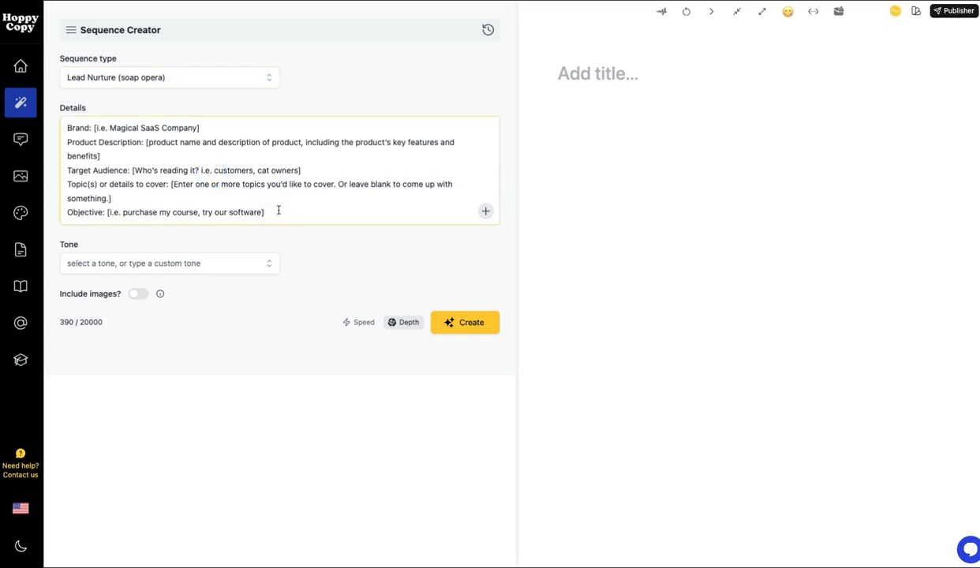
pyautogui.hotkey('ctrl', 'a')
pyautogui.hotkey('ctrl', 'v')
pyautogui.click(260, 197)
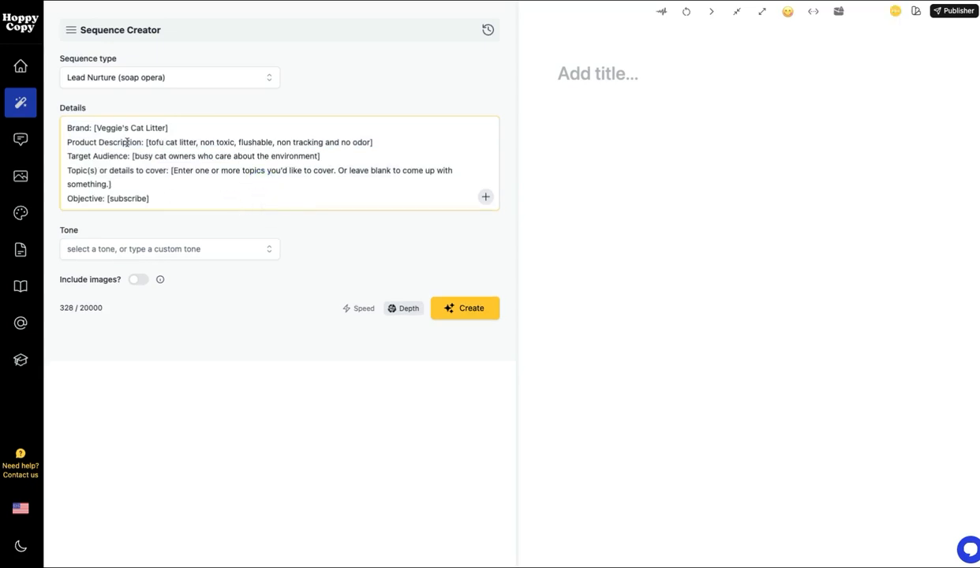
pyautogui.click(202, 127)
pyautogui.click(322, 155)
# Step: Choose the Hoppywriter tone and generate the sequence
pyautogui.click(169, 248)
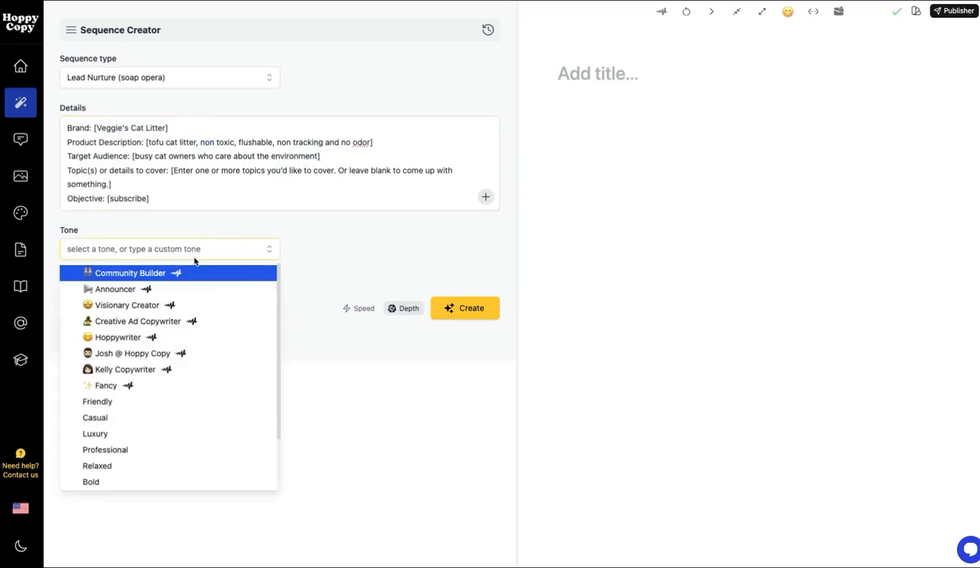
pyautogui.click(150, 338)
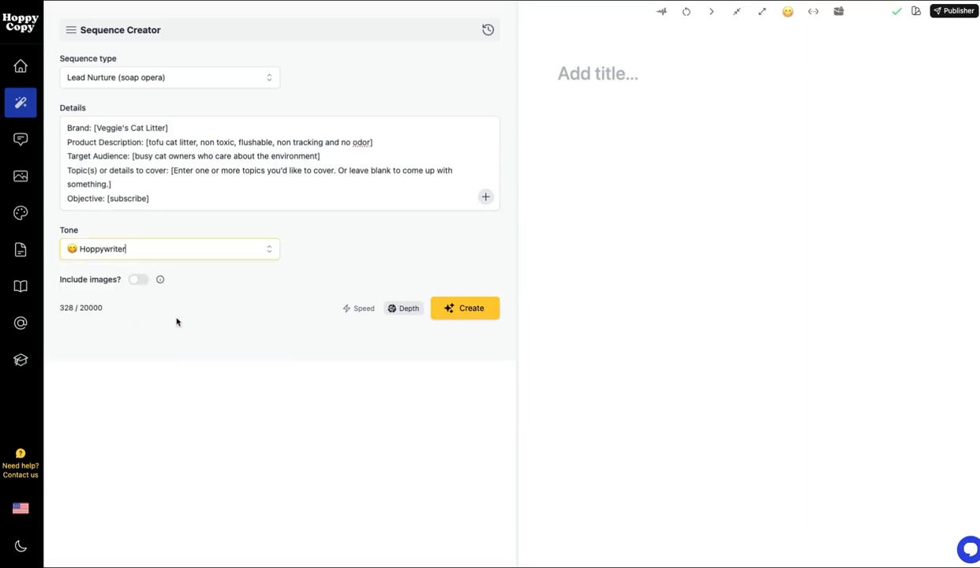
pyautogui.click(453, 308)
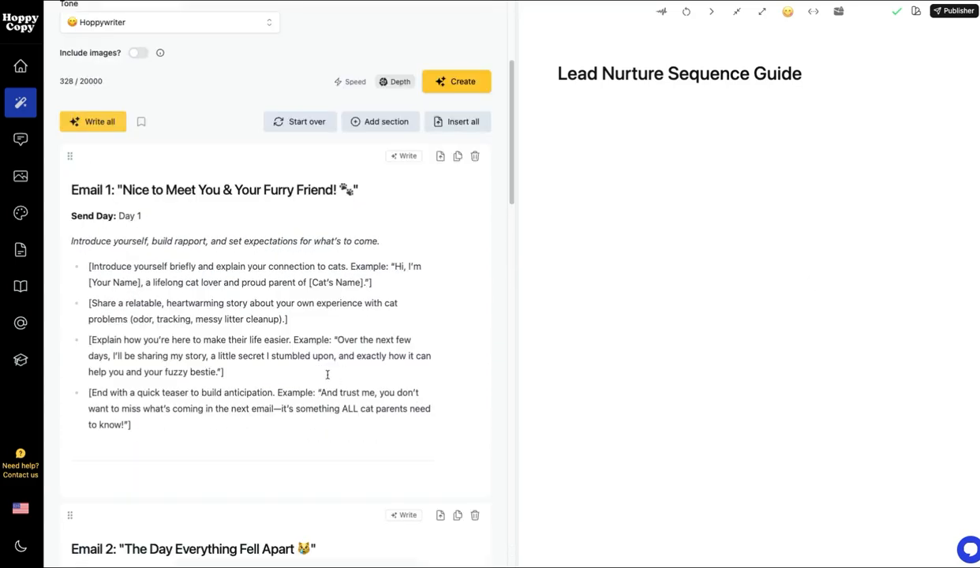
# Step: Delete the word 'relatable' from Email 1's story bullet in the plan
pyautogui.click(327, 374)
pyautogui.click(308, 318)
pyautogui.doubleClick(145, 306)
pyautogui.press('BackSpace')
pyautogui.press('Right')
pyautogui.press('BackSpace')
pyautogui.press('BackSpace')
pyautogui.click(211, 301)
pyautogui.click(273, 302)
# Step: Write out Email 1 in full from its plan
pyautogui.click(413, 158)
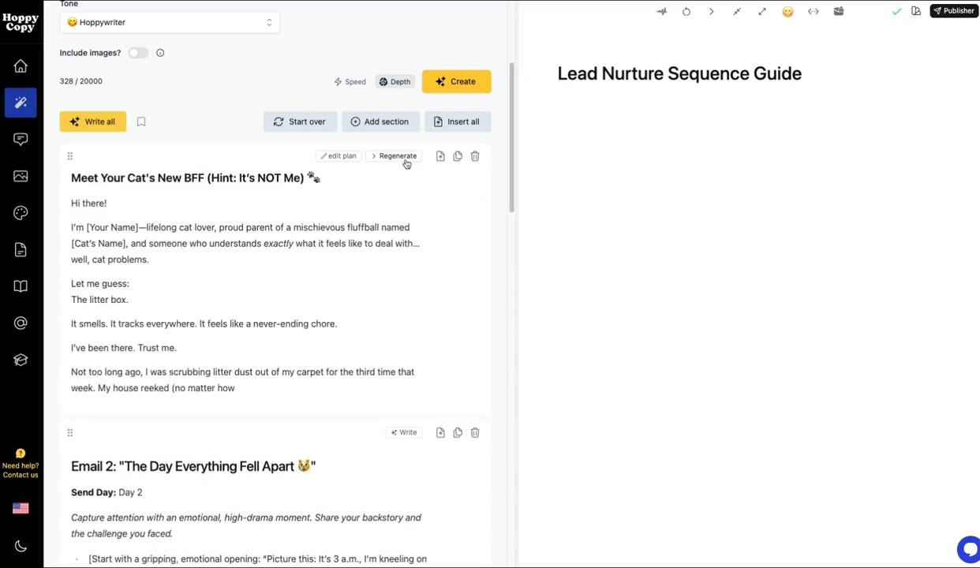
pyautogui.click(420, 275)
pyautogui.scroll(-1, 420, 276)
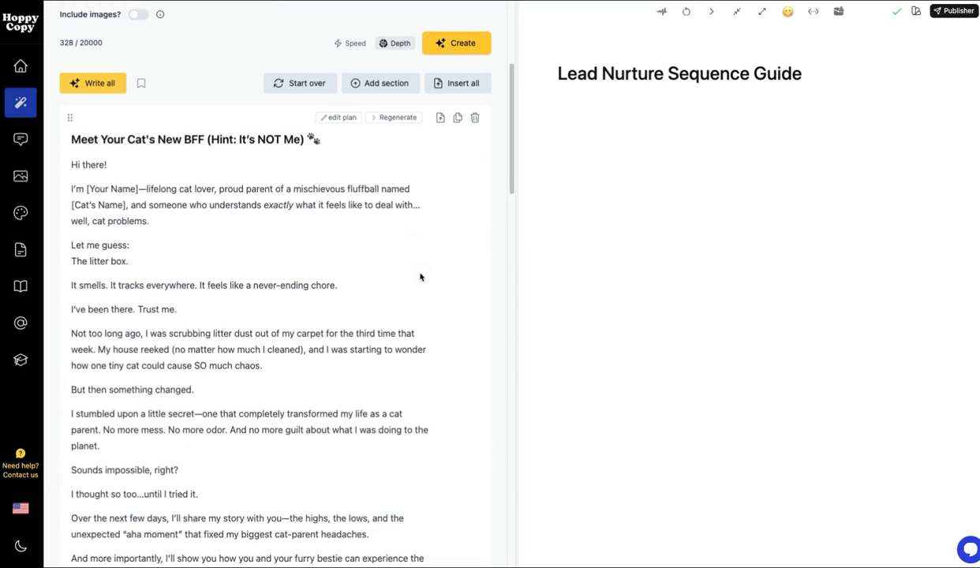
# Step: Insert Email 1 into the document and close the writer panel to widen the editor
pyautogui.click(440, 116)
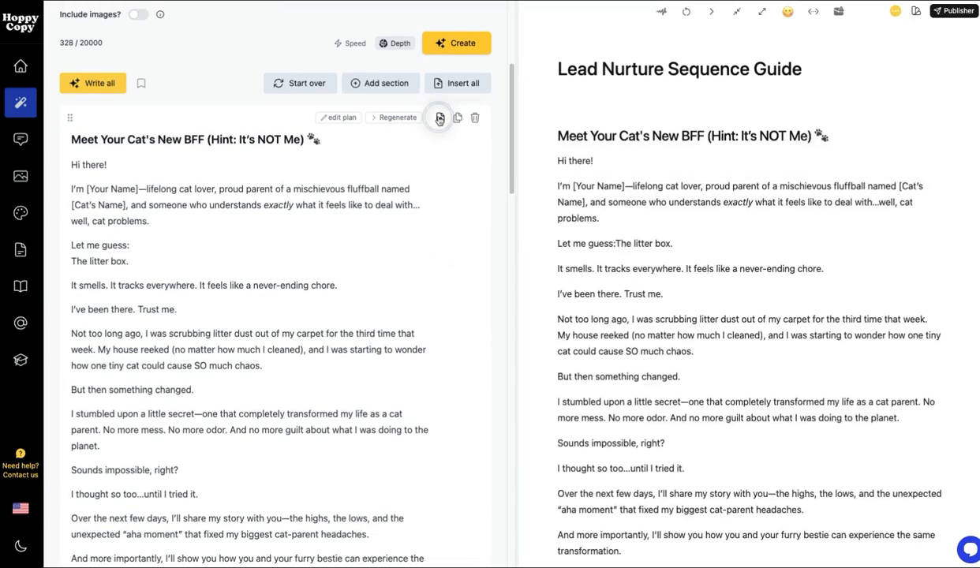
pyautogui.click(27, 104)
pyautogui.scroll(2, 483, 226)
pyautogui.click(486, 360)
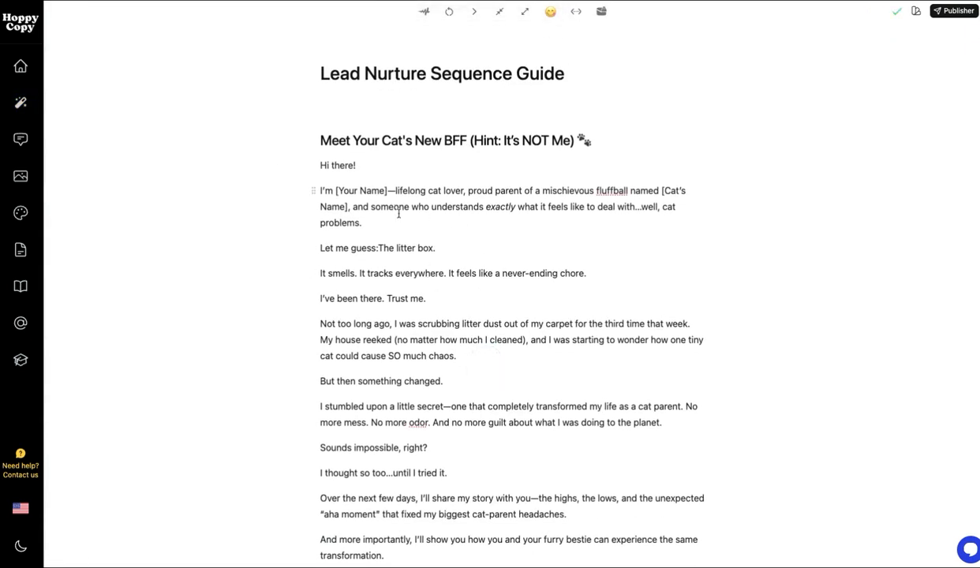
# Step: Preview AI rewrites of the 'I'm [Your Name]' paragraph, then discard them
pyautogui.moveTo(407, 220); pyautogui.dragTo(323, 193)
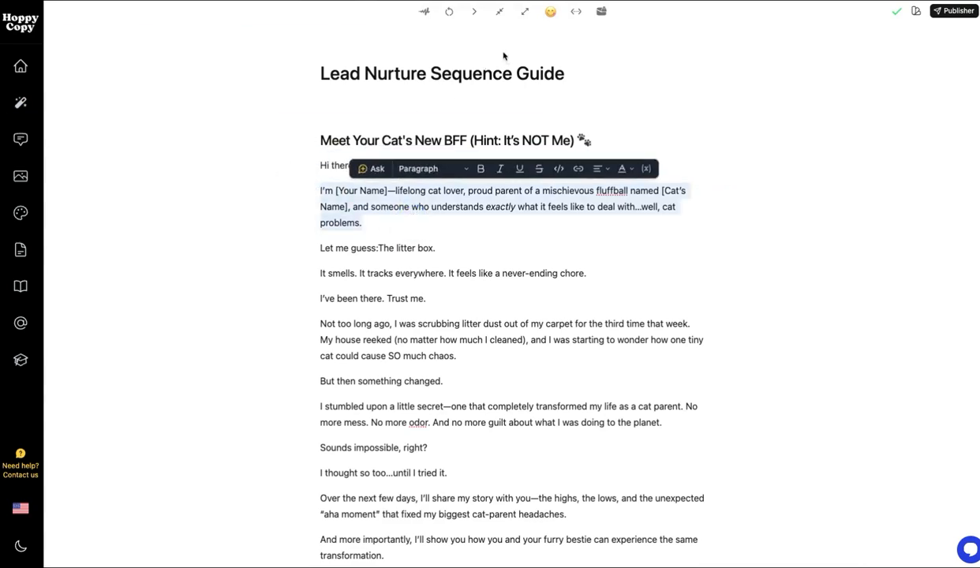
pyautogui.click(450, 16)
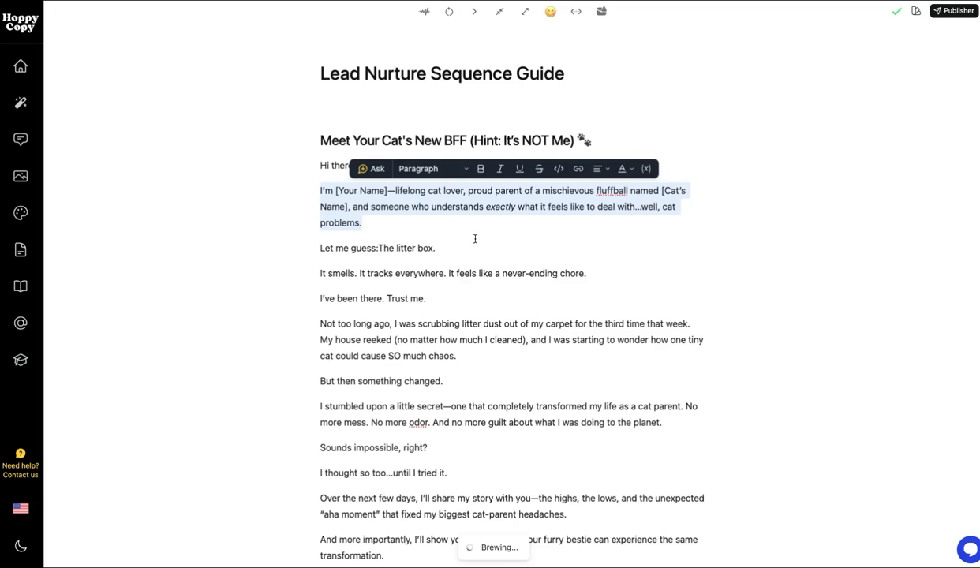
pyautogui.click(376, 335)
pyautogui.click(698, 335)
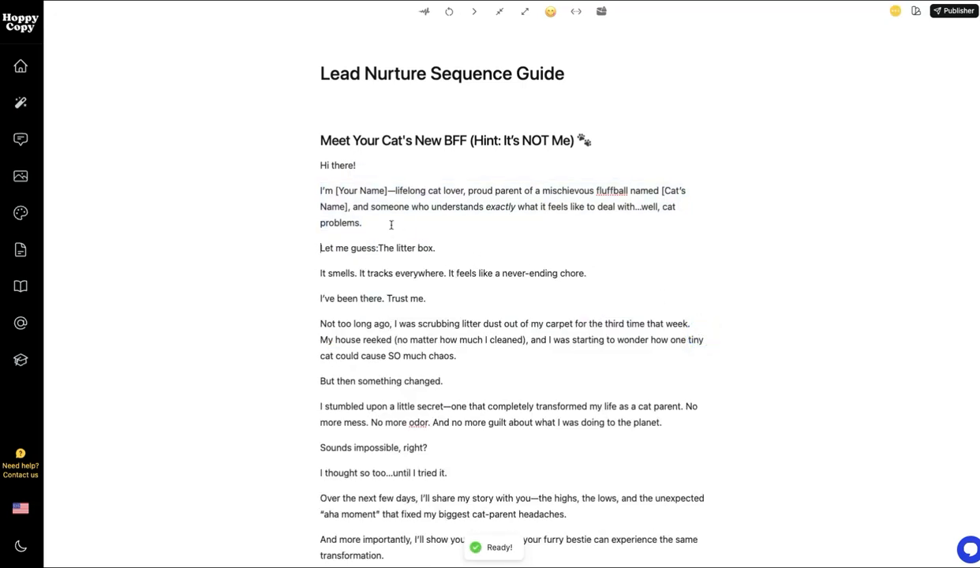
# Step: Preview Creative Ad Copywriter voice rewrites of that paragraph, keeping the original
pyautogui.tripleClick(356, 203)
pyautogui.click(424, 12)
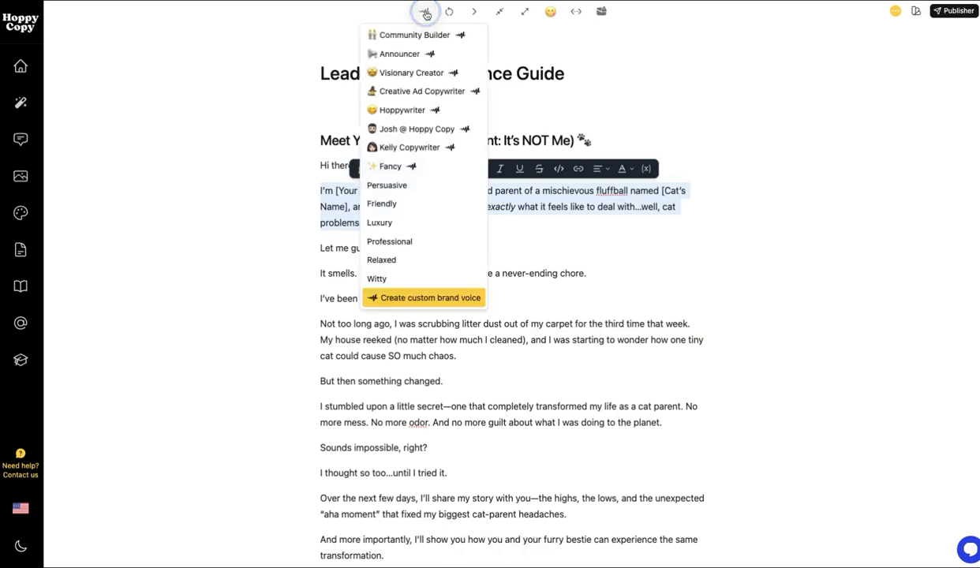
pyautogui.click(412, 90)
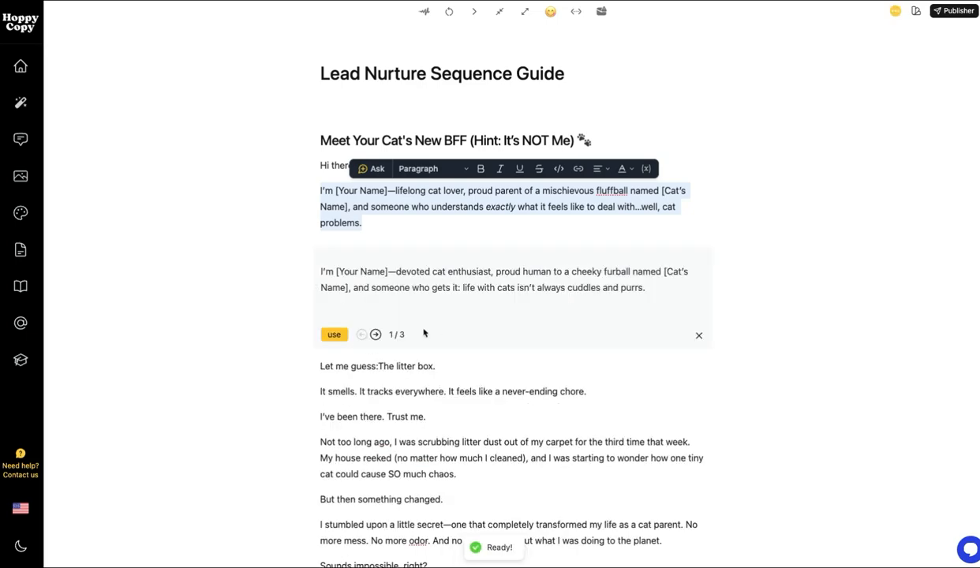
pyautogui.click(376, 334)
pyautogui.click(375, 335)
pyautogui.click(698, 335)
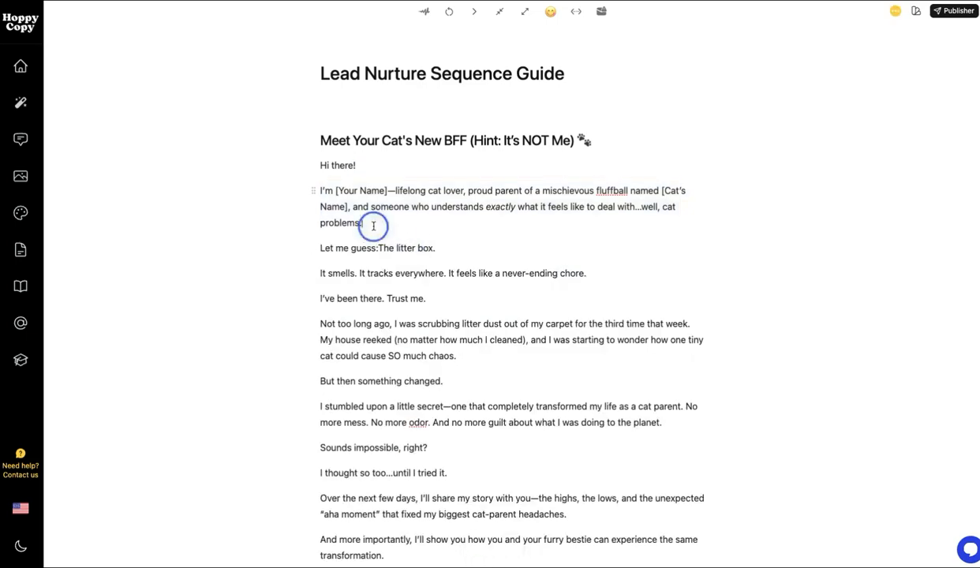
# Step: Ask the AI chat to 'make this shorter' for the paragraph, then close the chat
pyautogui.click(373, 168)
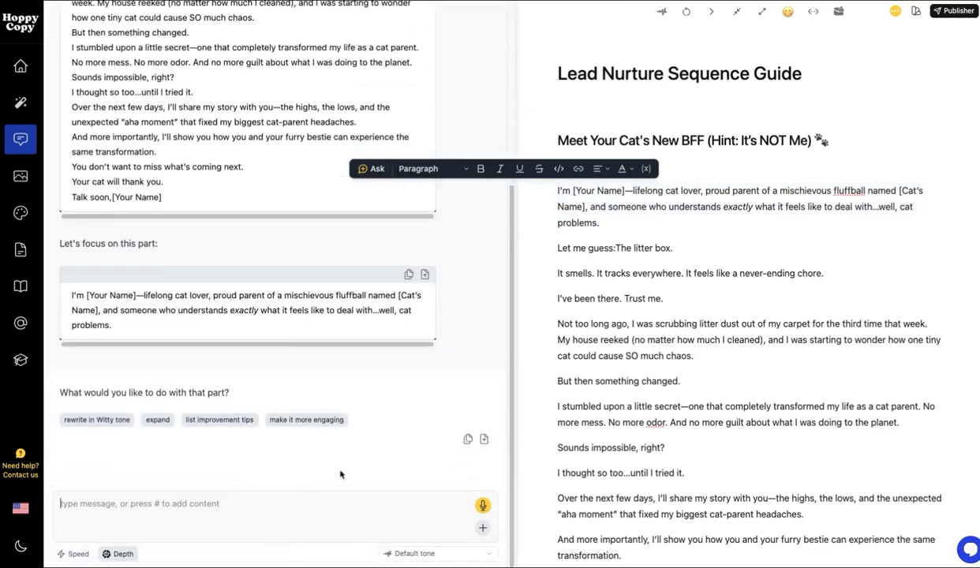
pyautogui.write('make')
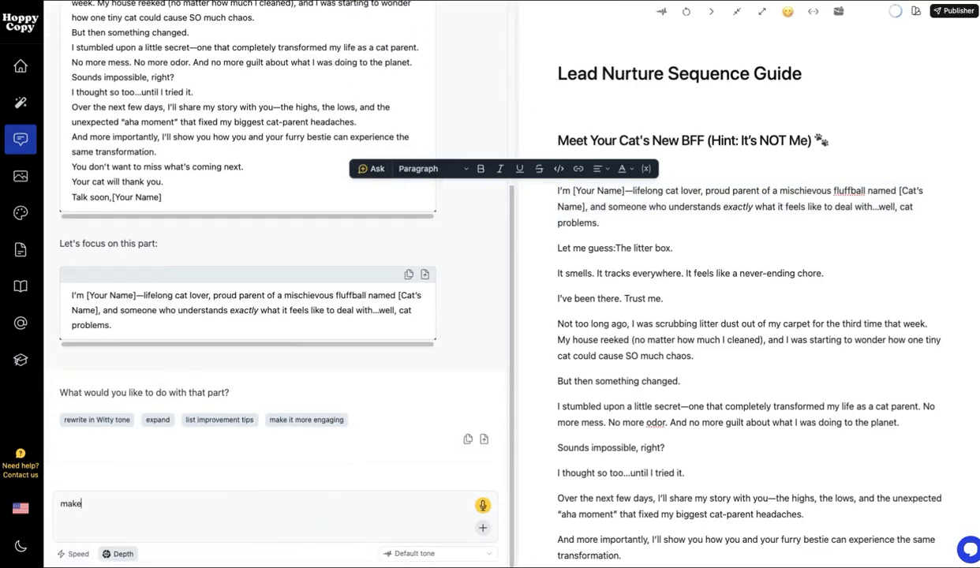
pyautogui.write(' this shorter')
pyautogui.press('Return')
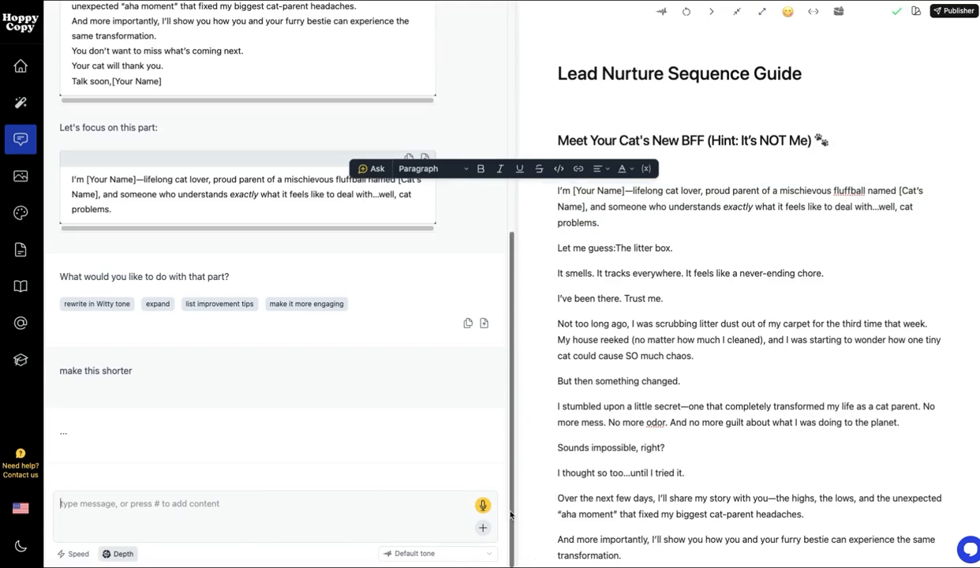
pyautogui.click(426, 558)
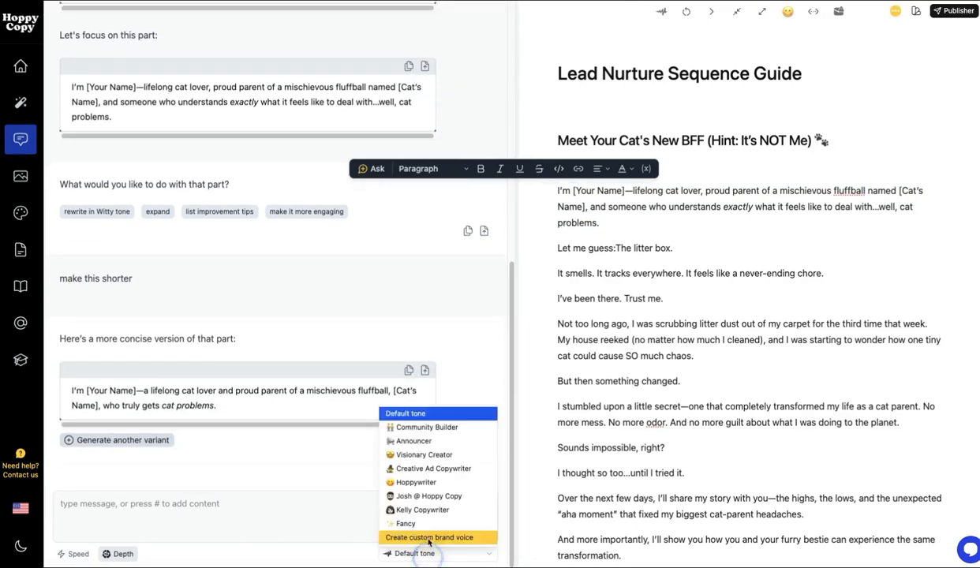
pyautogui.click(290, 471)
pyautogui.click(713, 221)
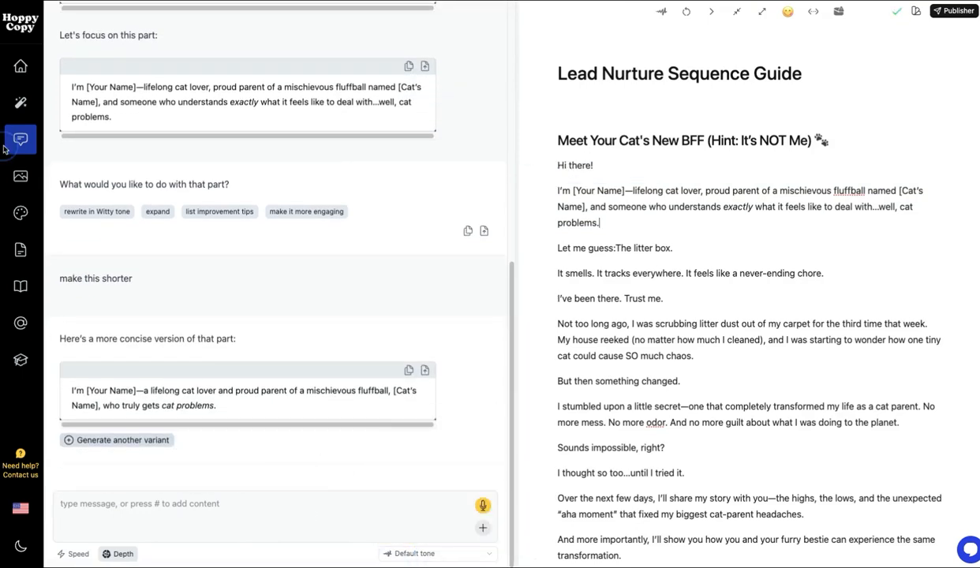
pyautogui.click(21, 139)
# Step: Select the whole email and run a spam check, scoring 1 out of 6
pyautogui.click(540, 318)
pyautogui.click(481, 257)
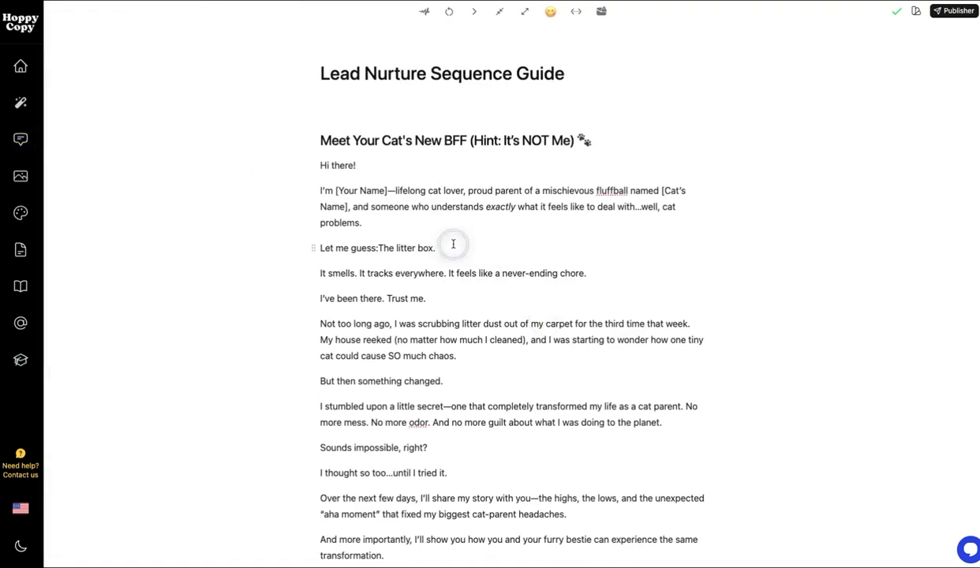
pyautogui.hotkey('ctrl', 'a')
pyautogui.click(601, 11)
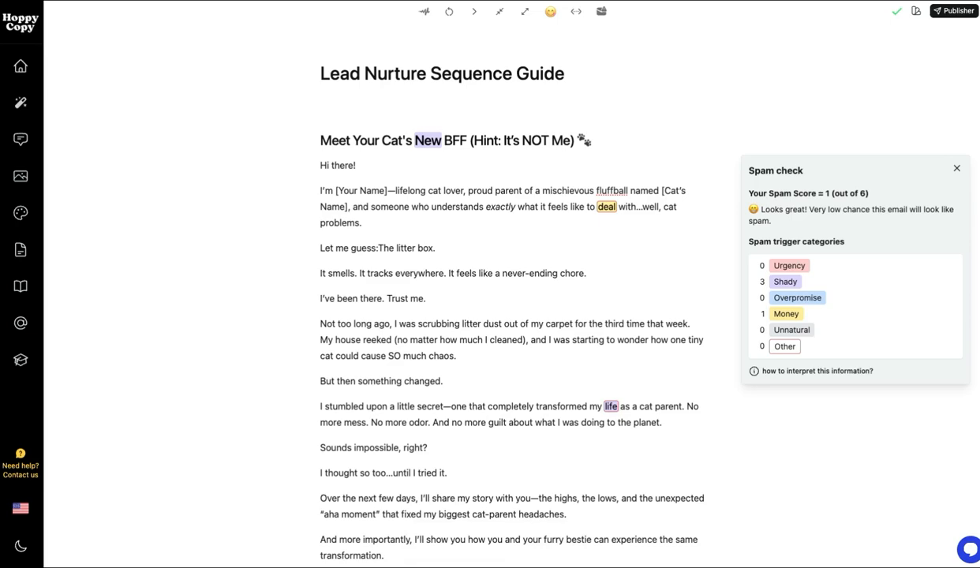
# Step: Close the spam check results and reopen the sequence writer beside Email 1
pyautogui.click(956, 170)
pyautogui.click(21, 103)
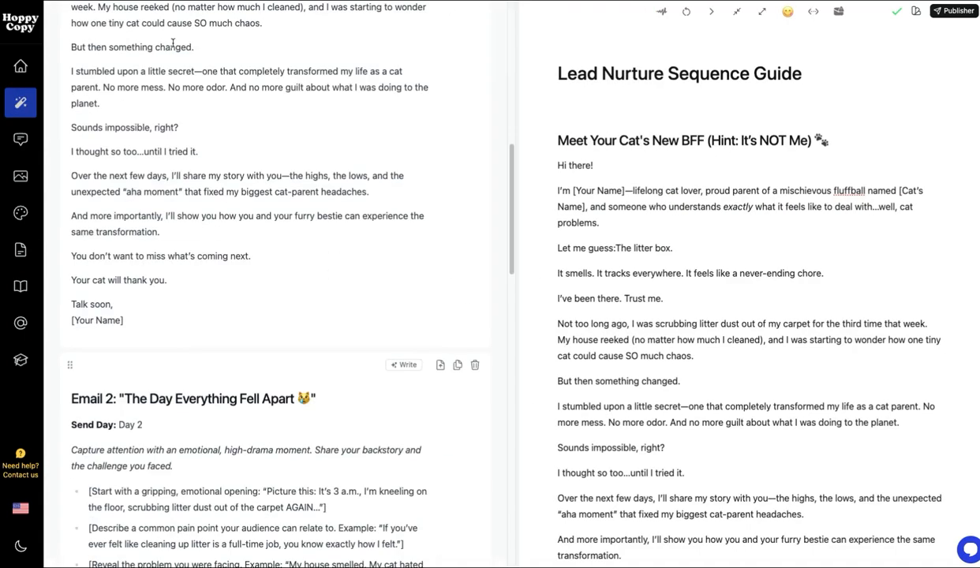
# Step: Find the Hooks template via a 'hook' search and paste the email as its content
pyautogui.click(126, 29)
pyautogui.click(229, 28)
pyautogui.write('hook')
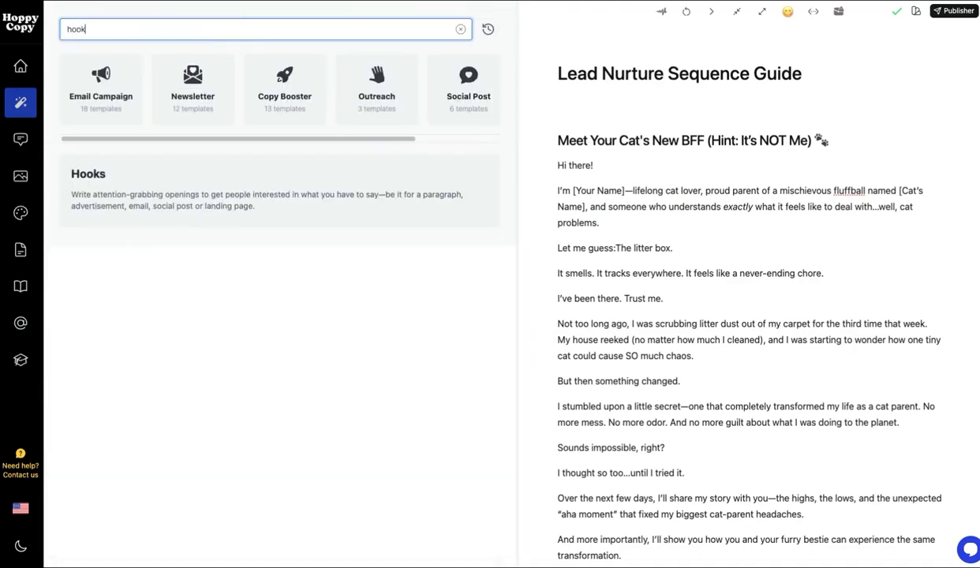
pyautogui.click(218, 217)
pyautogui.hotkey('ctrl', 'a')
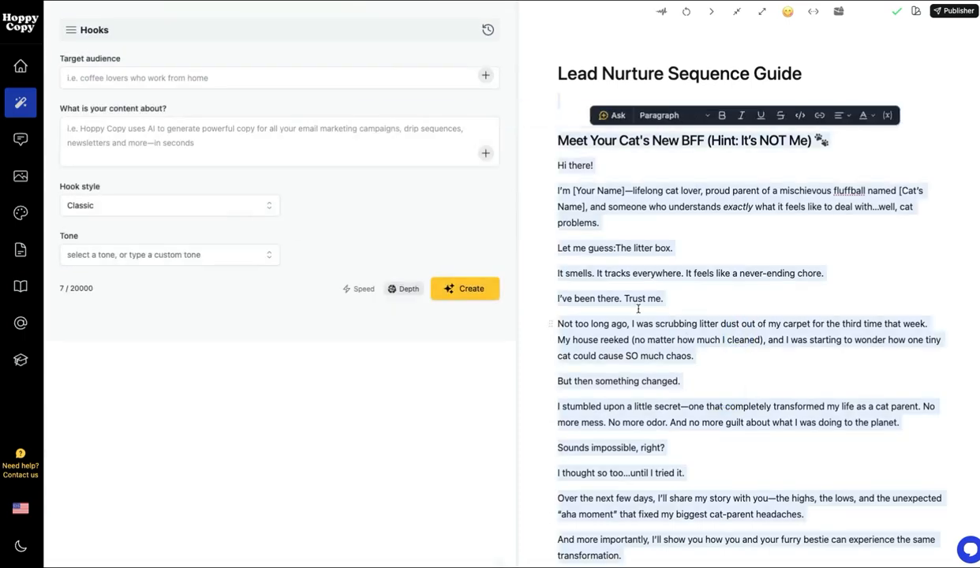
pyautogui.click(305, 158)
pyautogui.write('Meet Your Cat\'s New BFF (Hint: It\'s NOT Me) 🐾 Hi there! I\'m [Your Name]—lifelong cat lover, proud parent of a mischievous fluffball named [Cat\'s Name], and someone who understands exactly what it feels like to deal with…well, cat problems. Let me guess:The litter box. It smells. It tracks everywhere. It feels like a never-ending chore. I\'ve been there. Trust me. Not too long ago, I was scrubbing litter dust out of my carpet for the third time that week. My house reeked (no matter how much I cleaned), and I was starting to wonder how one tiny cat could cause SO much chaos. But then something changed. I stumbled upon a little secret—one that completely transformed my life as a cat parent. No more mess. No more odor. And no more guilt about what I was doing to the planet. Sounds impossible, right? I thought so too…until I tried it. Over the next few days, I\'ll share my story with you—the highs, the lows, and the unexpected "aha moment" that fixed my biggest cat-parent headaches. And more importantly, I\'ll show you how you and your furry bestie can experience the same transformation. You don\'t want to miss what\'s coming next. Your cat will thank you. Talk soon,[Your Name]')
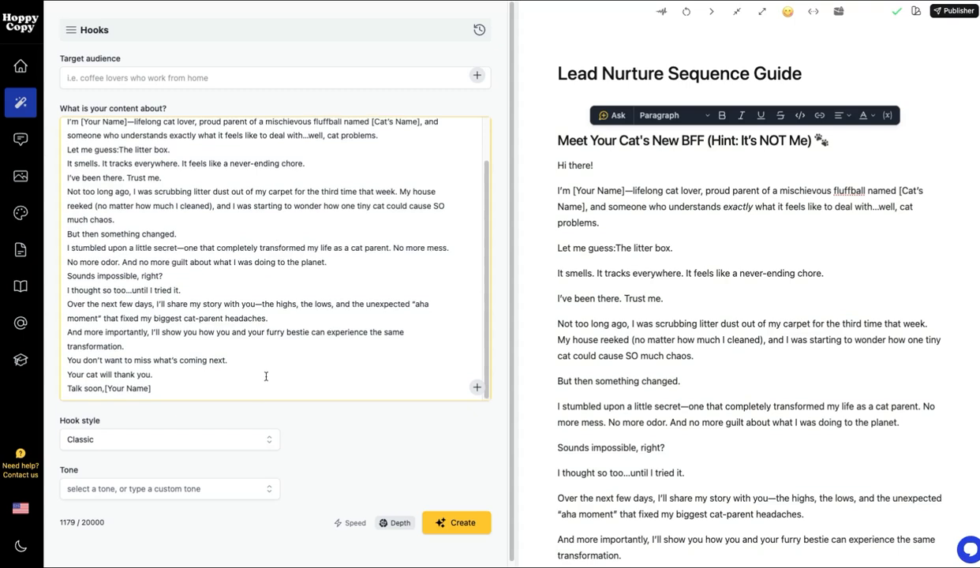
# Step: Choose the Storytelling hook style and generate the hook lines
pyautogui.click(261, 438)
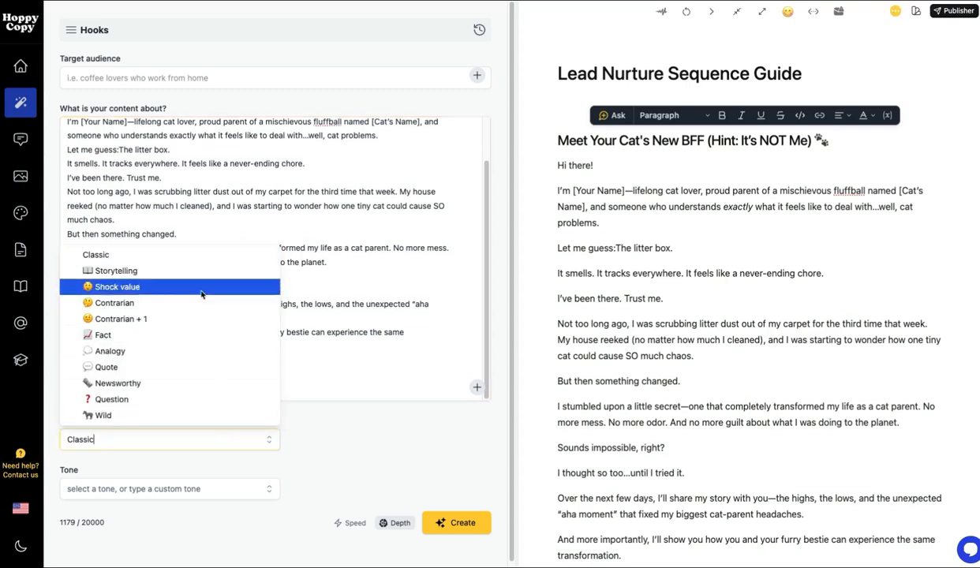
pyautogui.click(146, 303)
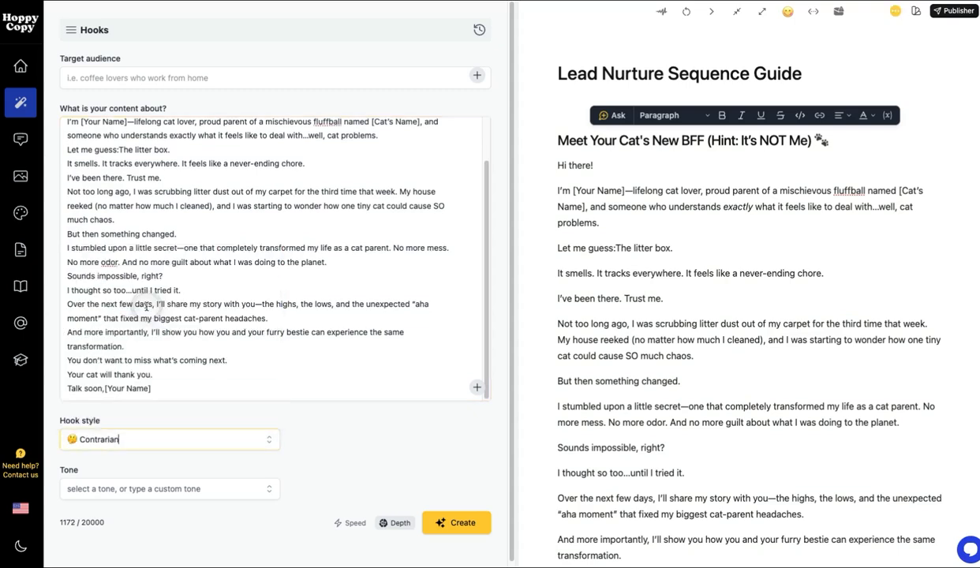
pyautogui.click(204, 439)
pyautogui.click(142, 270)
pyautogui.click(465, 527)
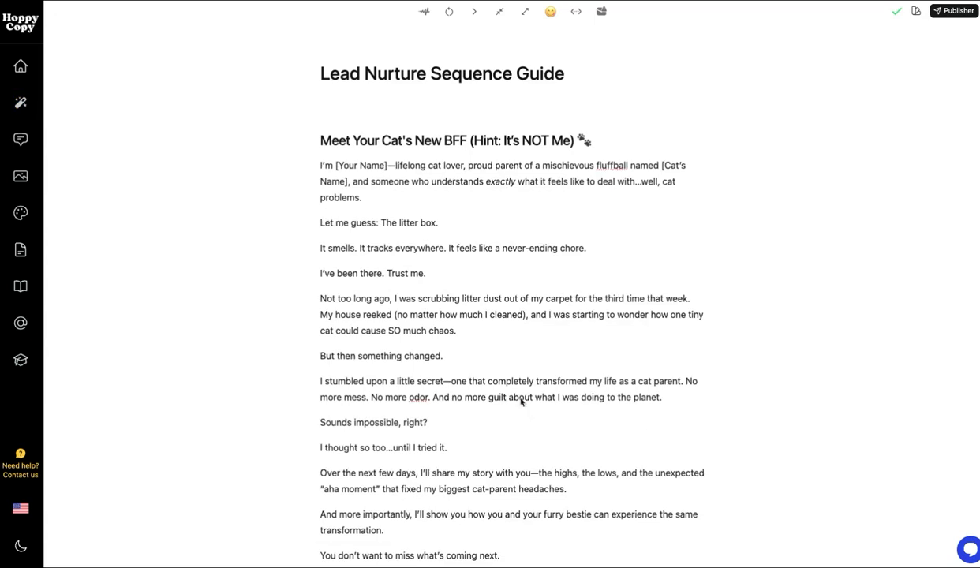
# Step: Insert a 'Learn more about my cat Snuggles' button on a new line after 'Your cat will thank you.'
pyautogui.click(520, 400)
pyautogui.click(467, 376)
pyautogui.click(464, 422)
pyautogui.scroll(-3, 464, 422)
pyautogui.click(452, 483)
pyautogui.press('Return')
pyautogui.write('/')
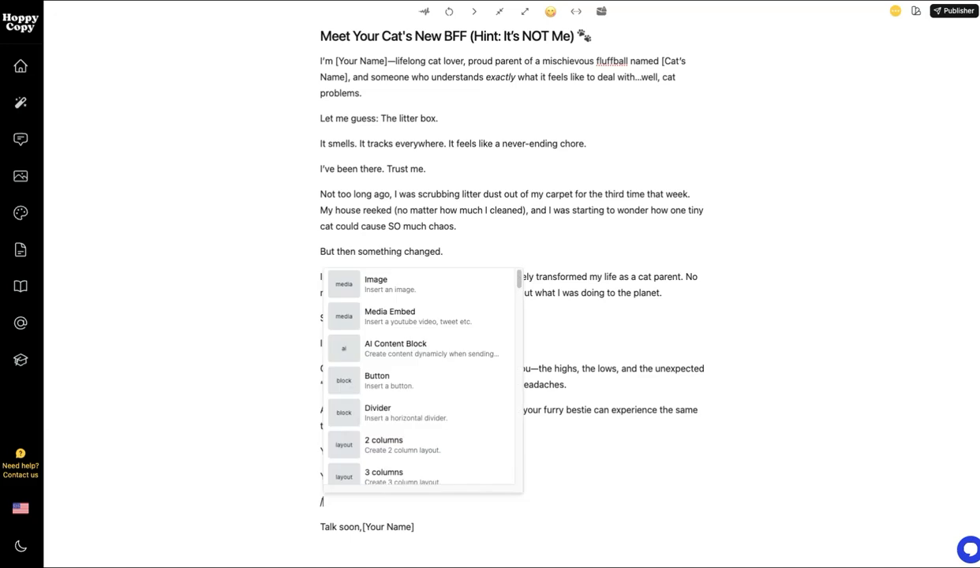
pyautogui.click(379, 380)
pyautogui.write('Learn more about my cat')
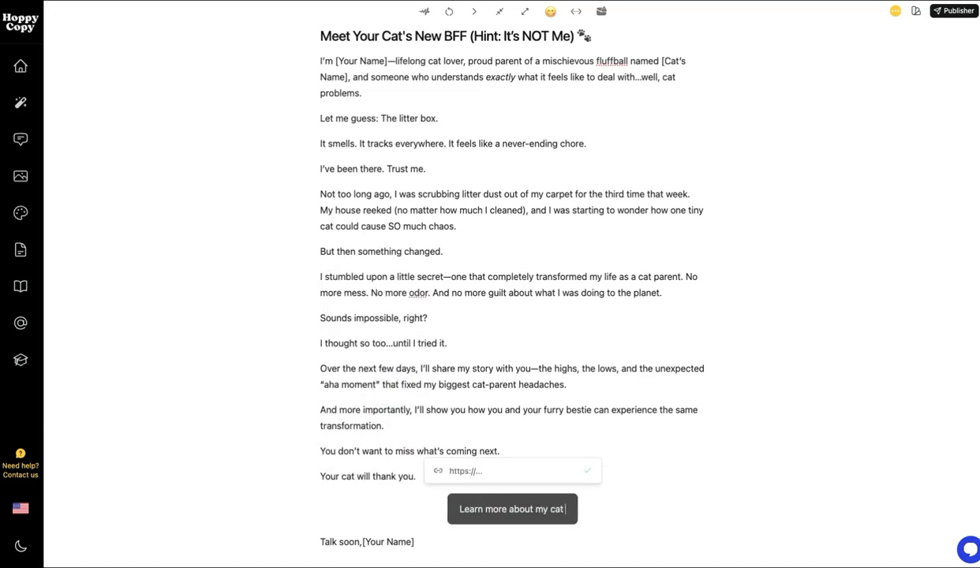
pyautogui.write(' Snuggles')
pyautogui.click(501, 267)
pyautogui.scroll(3, 501, 267)
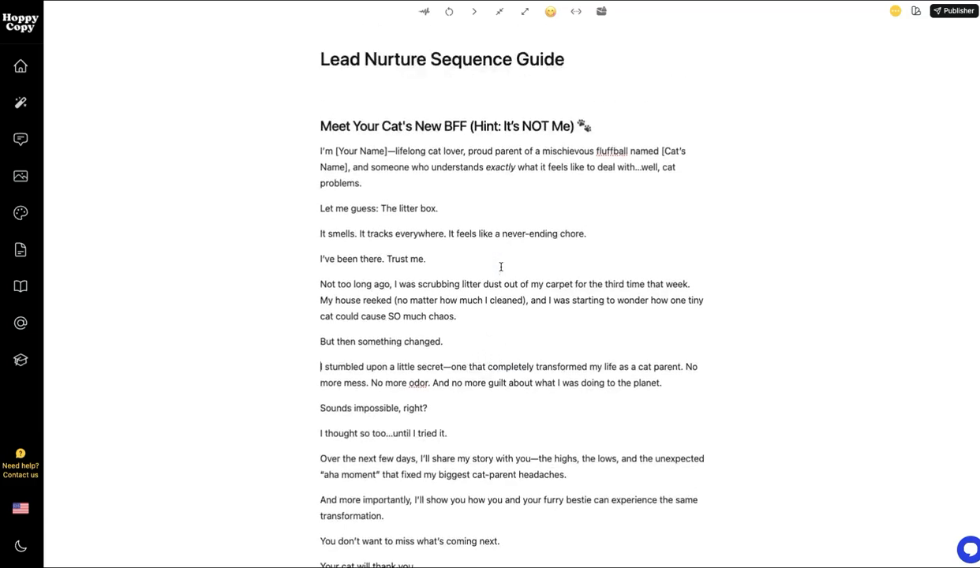
# Step: Insert an image block under the title with a green-background cat photo found by searching 'cat green'
pyautogui.click(435, 108)
pyautogui.press('Return')
pyautogui.write('/')
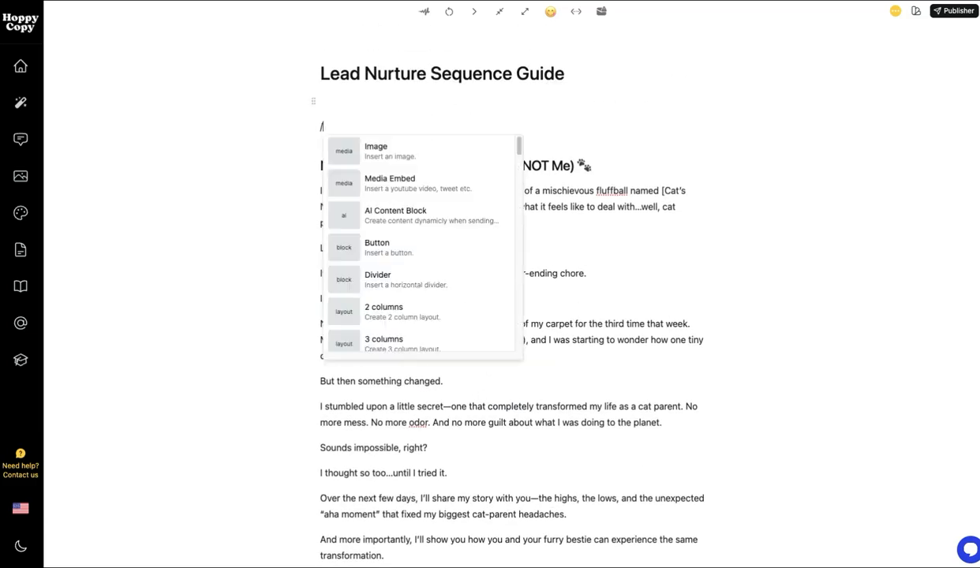
pyautogui.click(398, 158)
pyautogui.click(522, 156)
pyautogui.click(292, 76)
pyautogui.write('cat green')
pyautogui.press('Return')
pyautogui.scroll(-6, 278, 267)
pyautogui.click(278, 268)
# Step: Turn the 'Meet Your Cat's New BFF (Hint: It's NOT Me)' line into a Heading 1
pyautogui.click(515, 484)
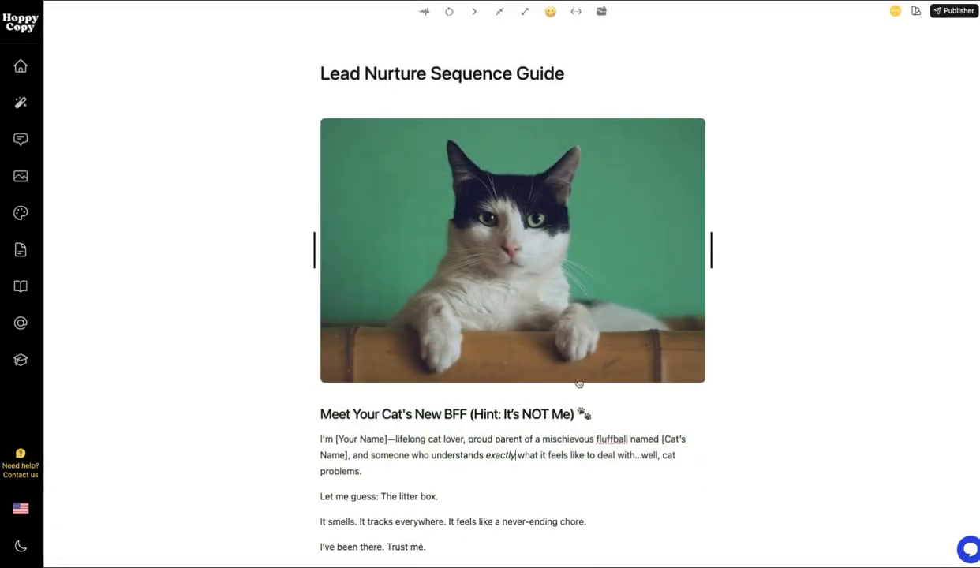
pyautogui.moveTo(597, 414); pyautogui.dragTo(310, 418)
pyautogui.click(400, 388)
pyautogui.click(367, 452)
pyautogui.scroll(-3, 679, 427)
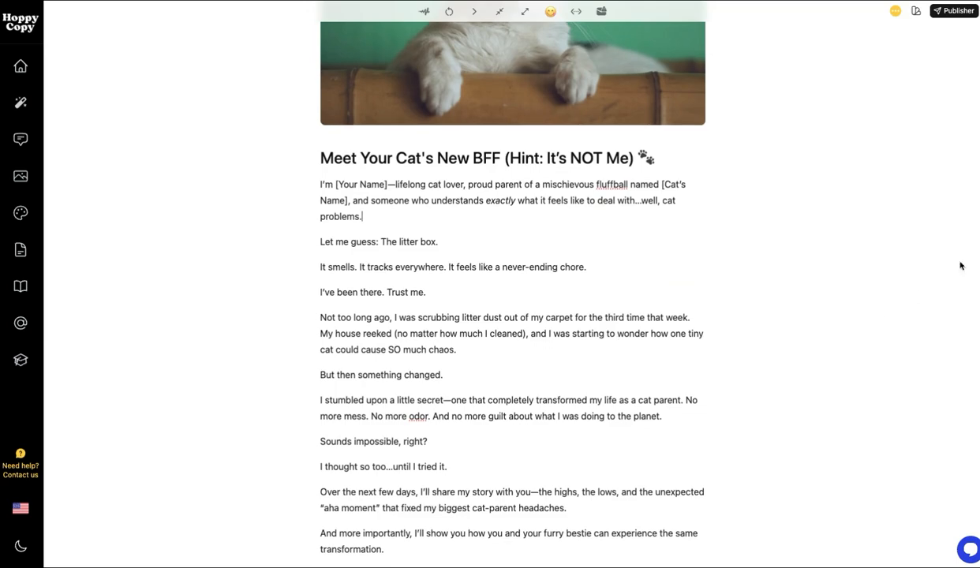
pyautogui.scroll(-1, 968, 272)
pyautogui.scroll(4, 968, 272)
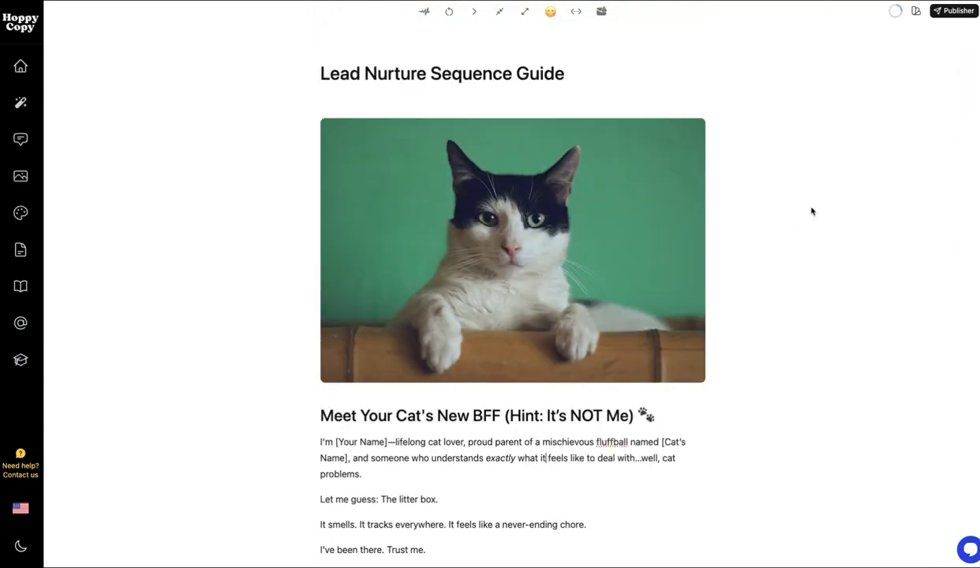
# Step: Apply the Veggies Litter theme to the email in the Publisher
pyautogui.click(954, 11)
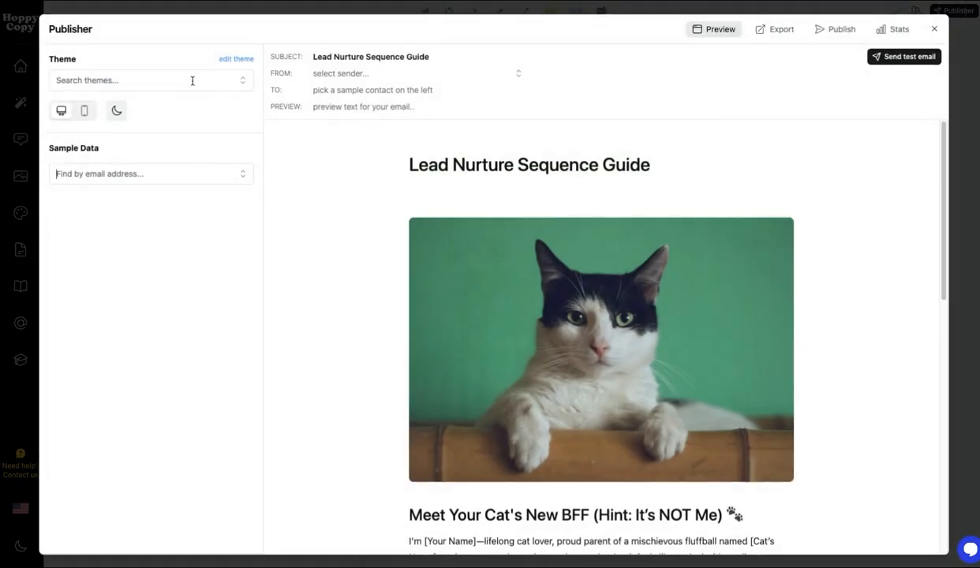
pyautogui.click(193, 81)
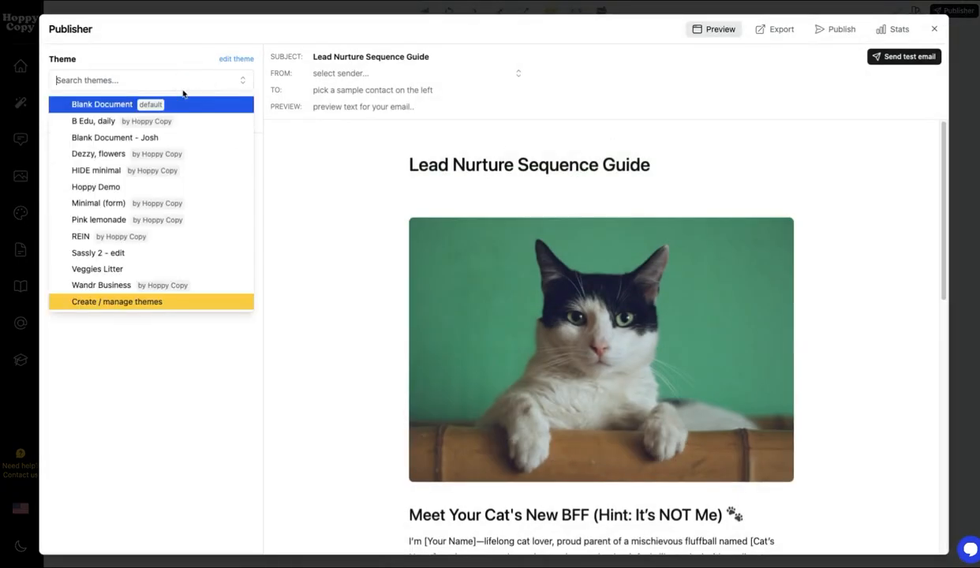
pyautogui.write('veg')
pyautogui.click(184, 109)
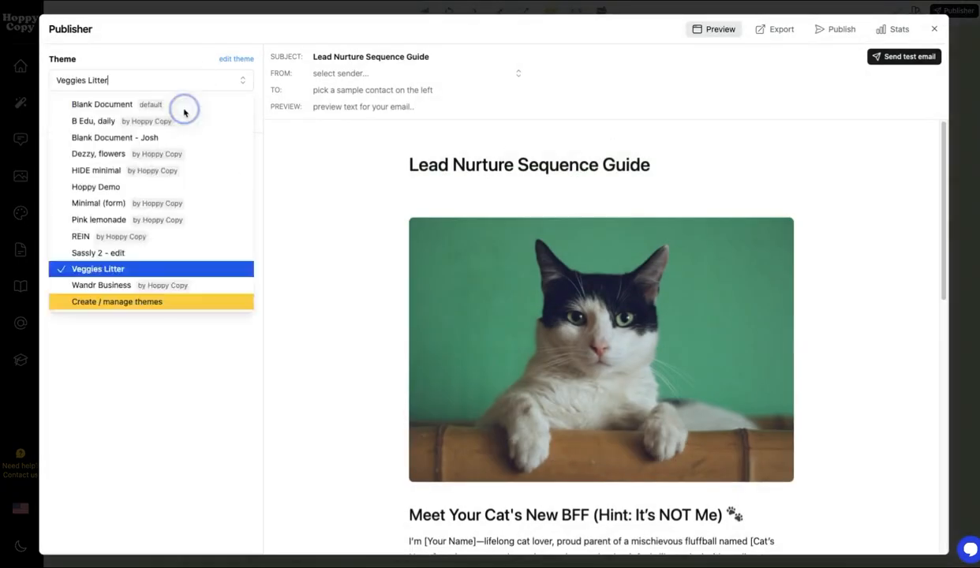
pyautogui.scroll(-5, 590, 346)
pyautogui.scroll(-2, 612, 377)
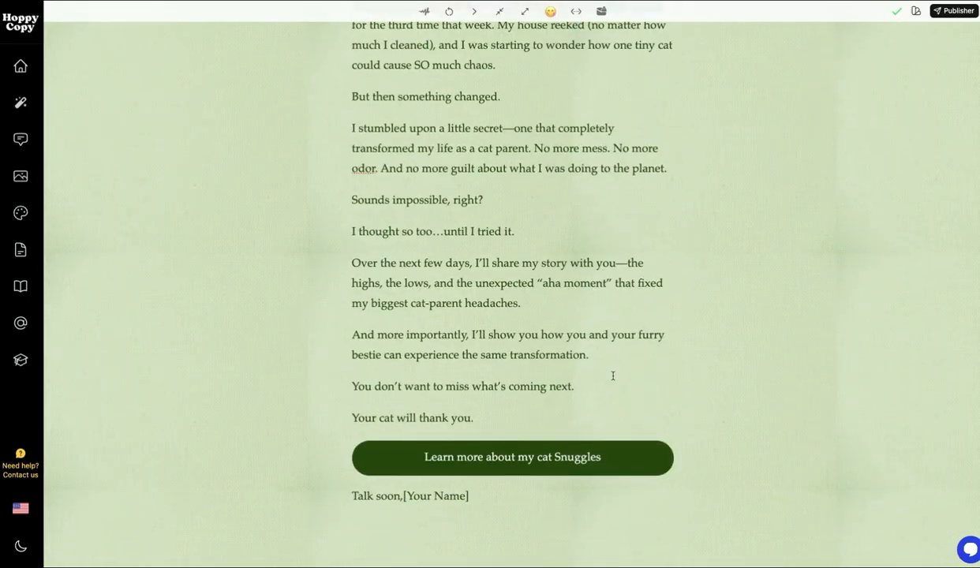
pyautogui.scroll(6, 612, 377)
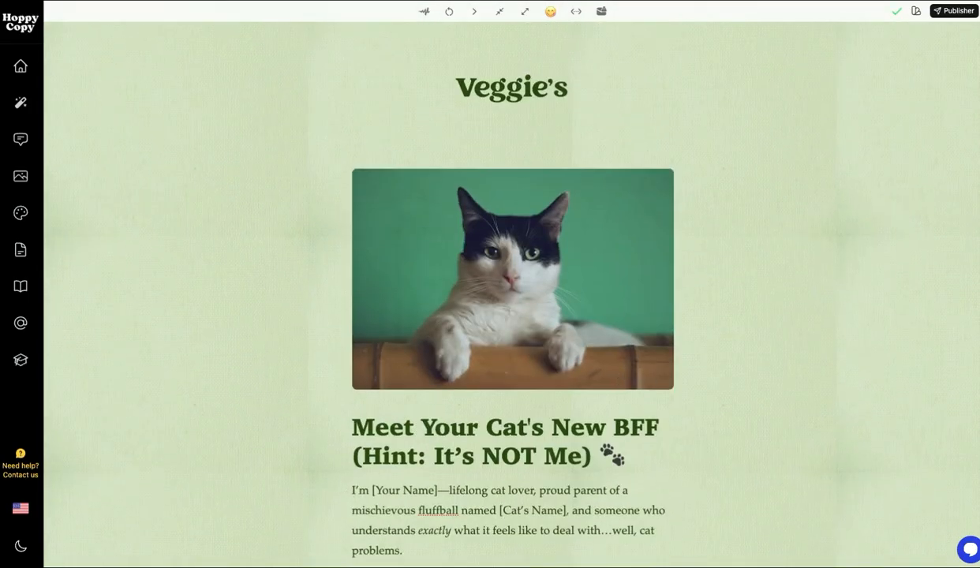
# Step: Review the Publisher's Export, Publish audience and Stats tabs, then close it
pyautogui.click(953, 10)
pyautogui.click(775, 29)
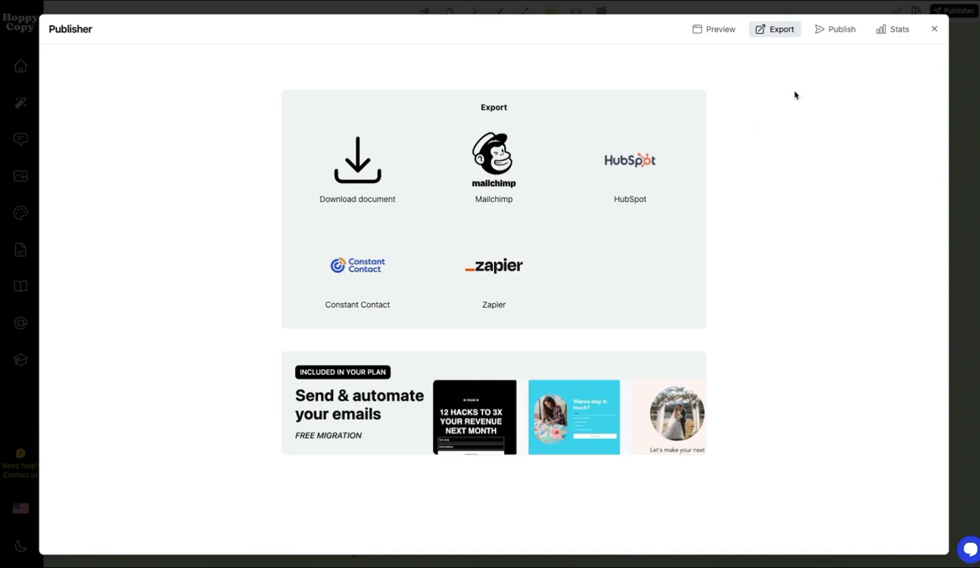
pyautogui.click(835, 29)
pyautogui.click(504, 123)
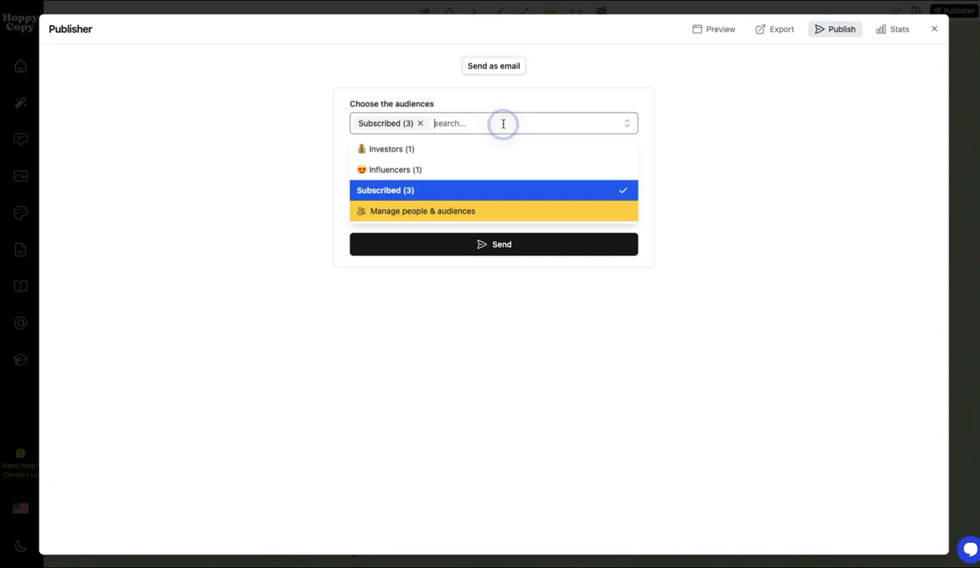
pyautogui.click(692, 125)
pyautogui.click(896, 27)
pyautogui.click(827, 30)
pyautogui.click(951, 198)
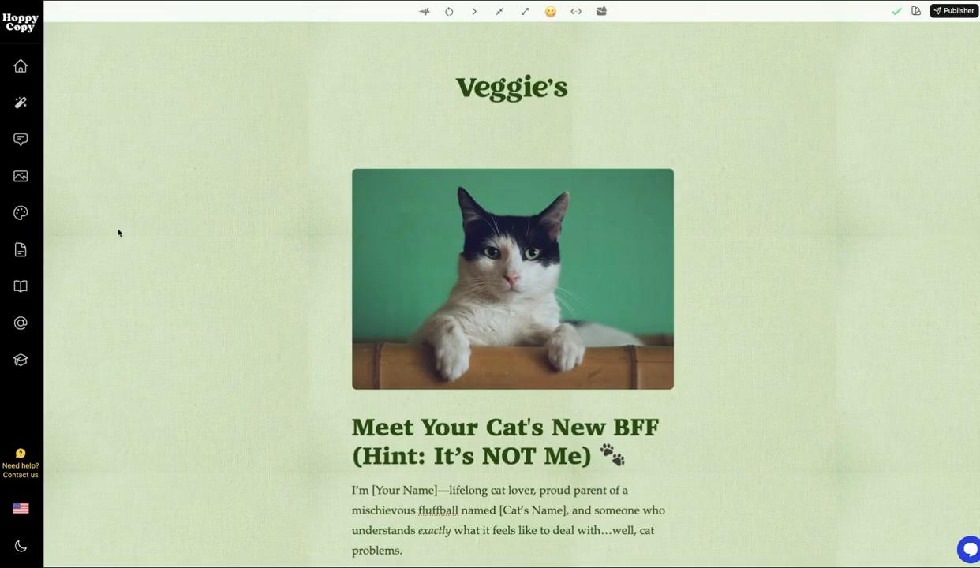
pyautogui.click(21, 68)
pyautogui.click(79, 251)
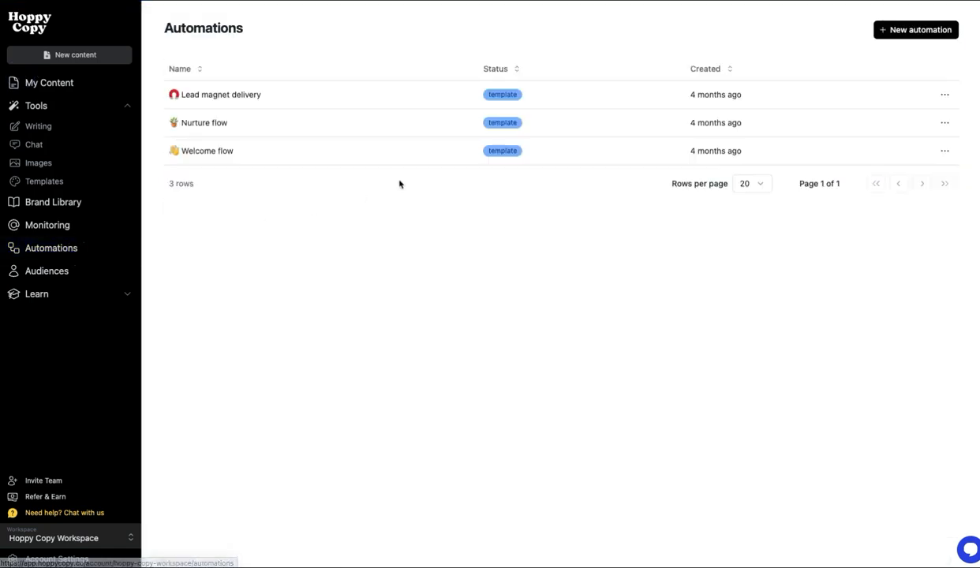
pyautogui.click(213, 122)
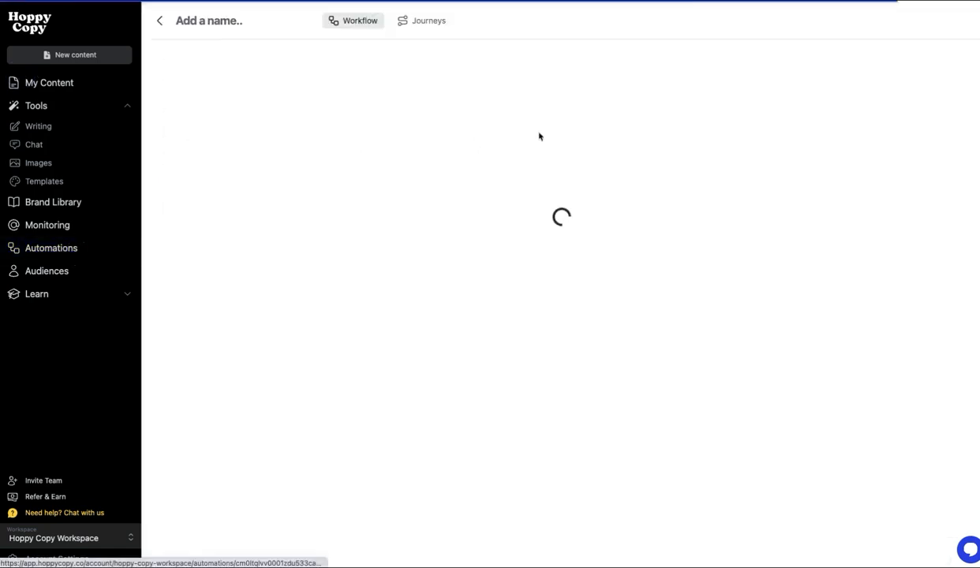
pyautogui.scroll(-10, 290, 206)
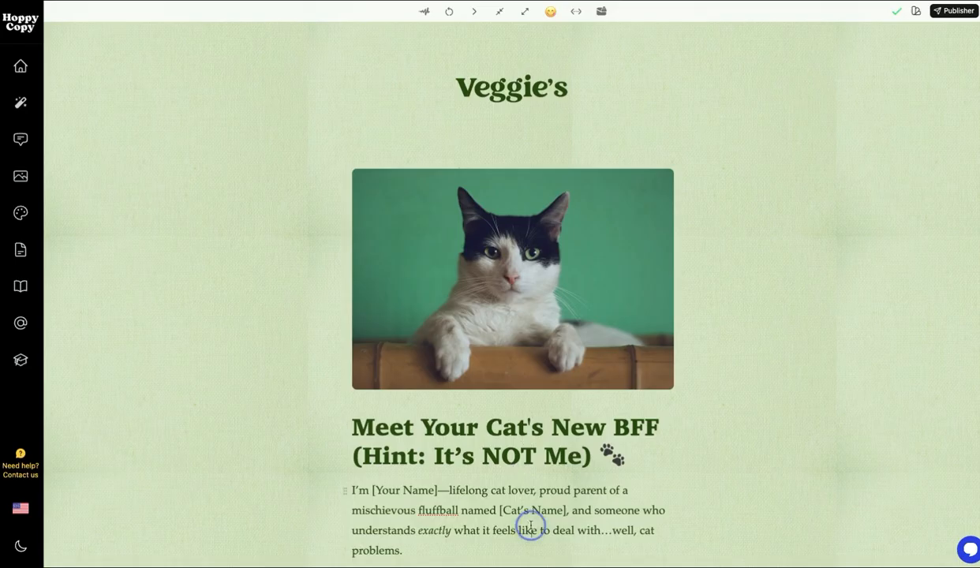
# Step: Open the Newsletter Mini Article template in Writing Tools
pyautogui.click(22, 104)
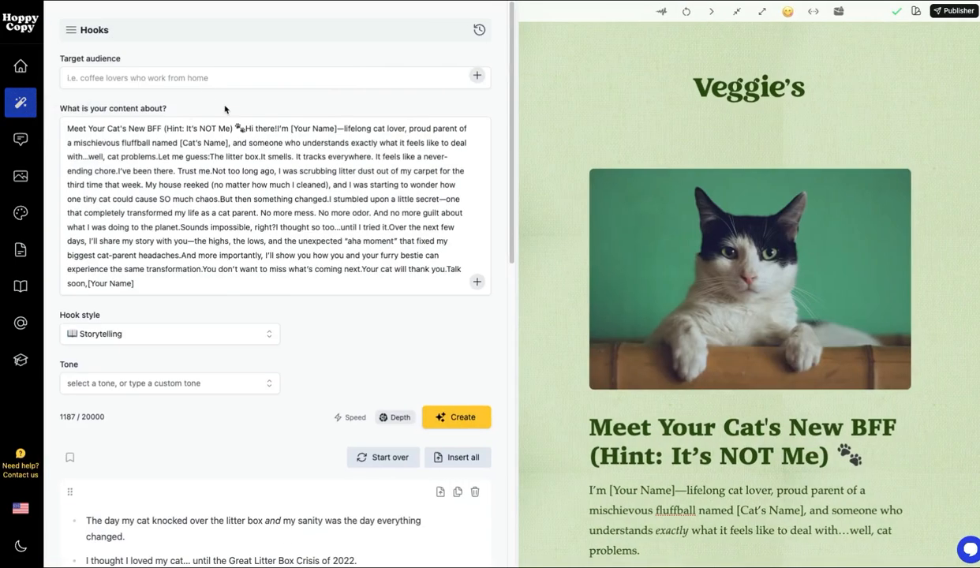
pyautogui.click(72, 33)
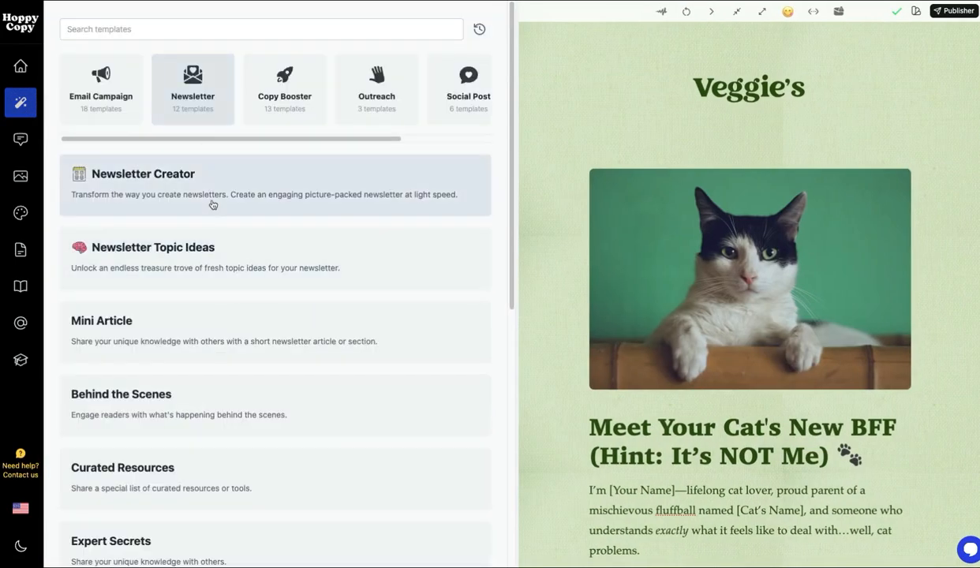
pyautogui.click(204, 319)
# Step: Try the Behind the Scenes and This Changed My Life templates, then switch to AI Chat
pyautogui.click(168, 74)
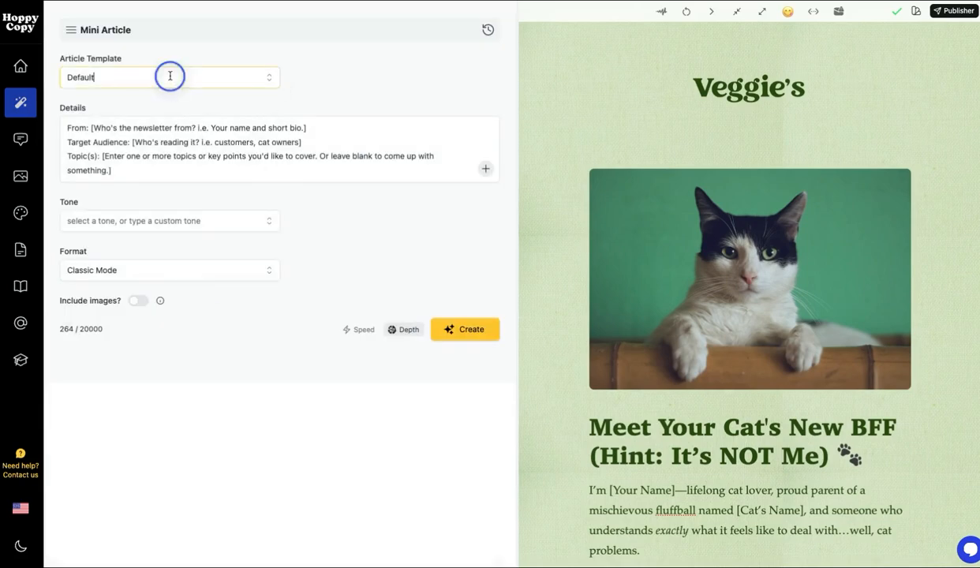
pyautogui.click(154, 219)
pyautogui.click(167, 79)
pyautogui.click(149, 262)
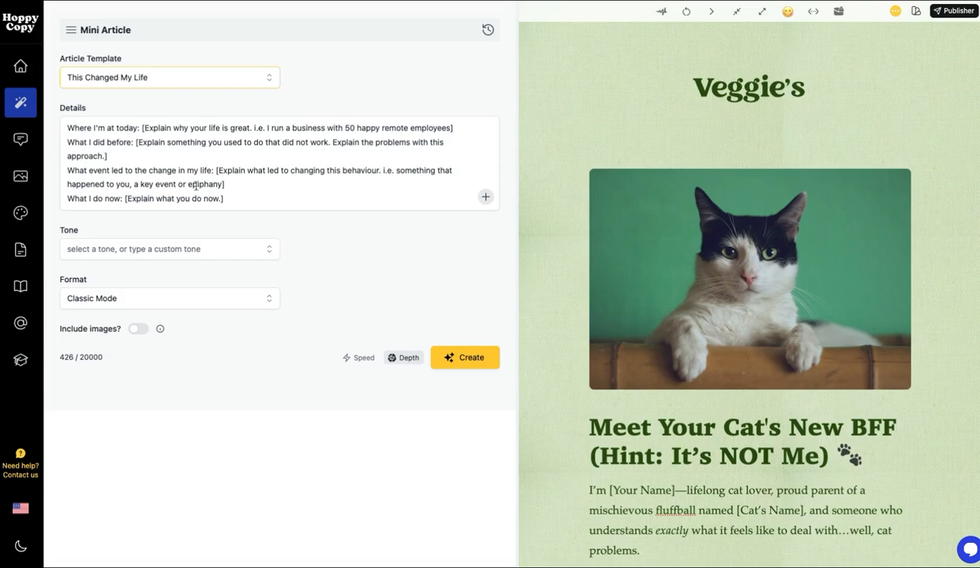
pyautogui.click(30, 146)
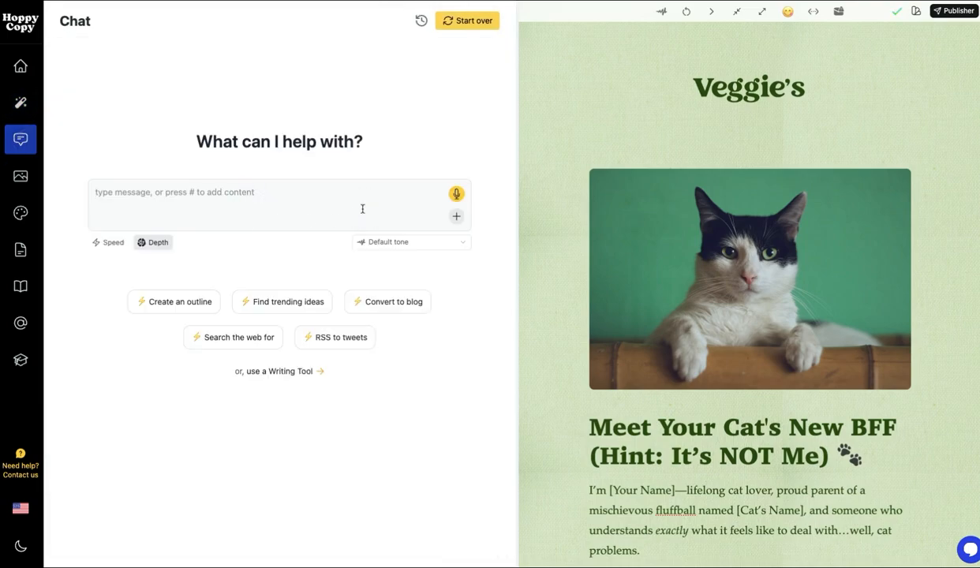
# Step: Check the chat's Tone and Insert content options, then bring up the Images library
pyautogui.click(393, 242)
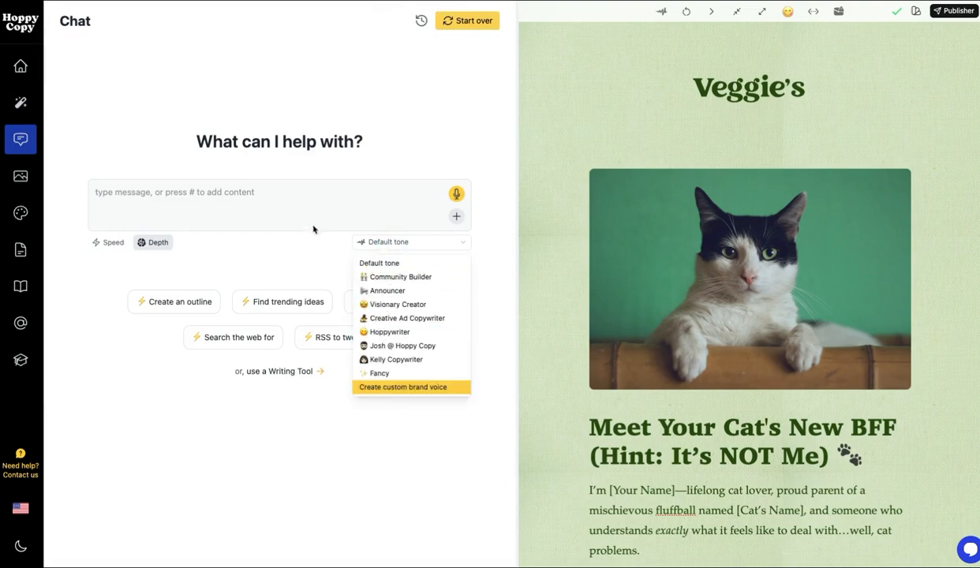
pyautogui.click(493, 225)
pyautogui.click(455, 217)
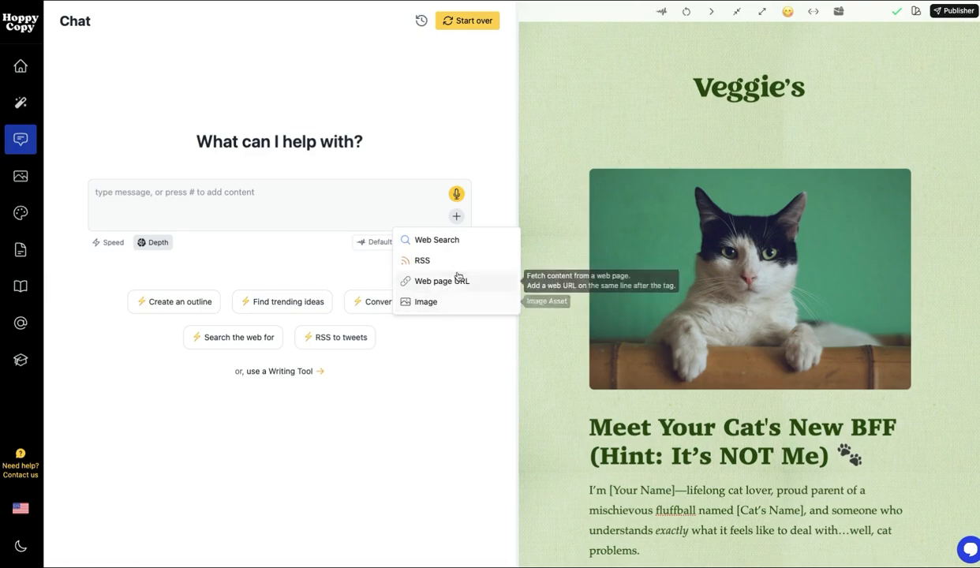
pyautogui.click(257, 204)
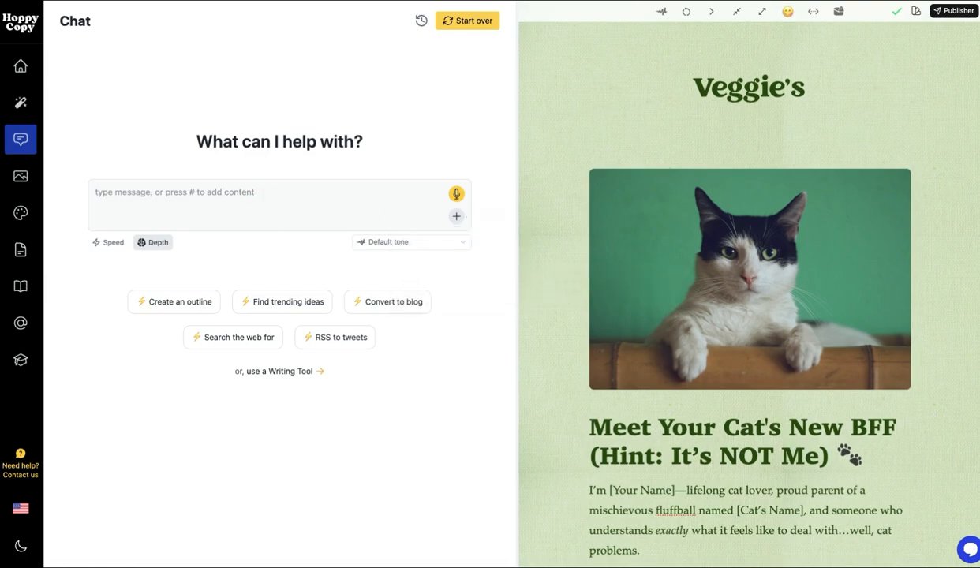
pyautogui.click(21, 175)
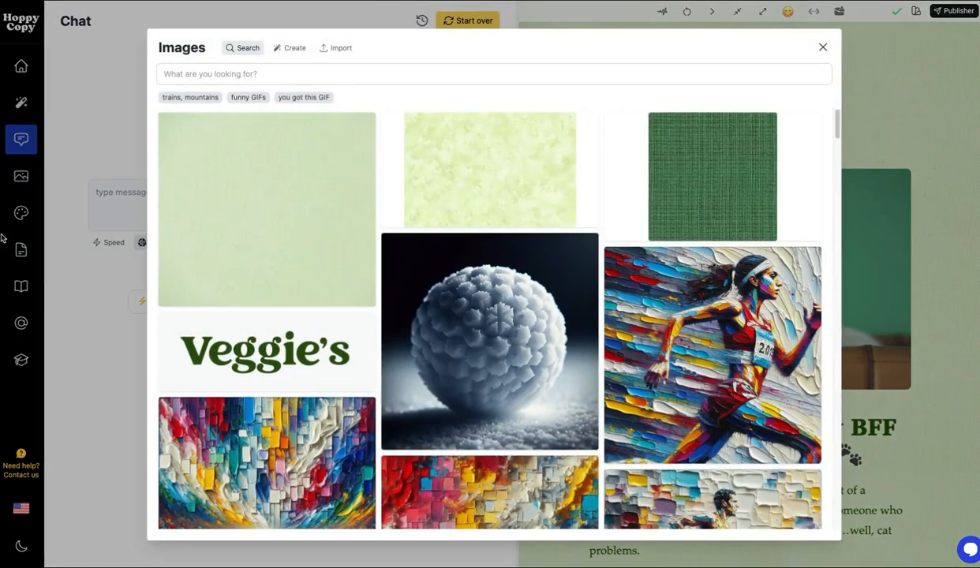
# Step: Show the Designs gallery, glance at Forms templates, and return to the Email templates
pyautogui.click(21, 212)
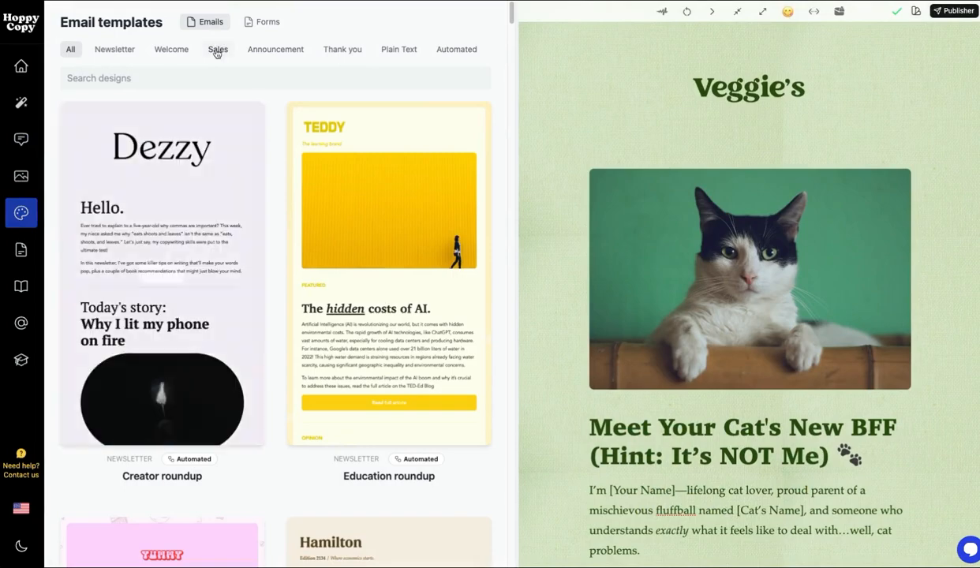
pyautogui.click(266, 21)
pyautogui.click(217, 24)
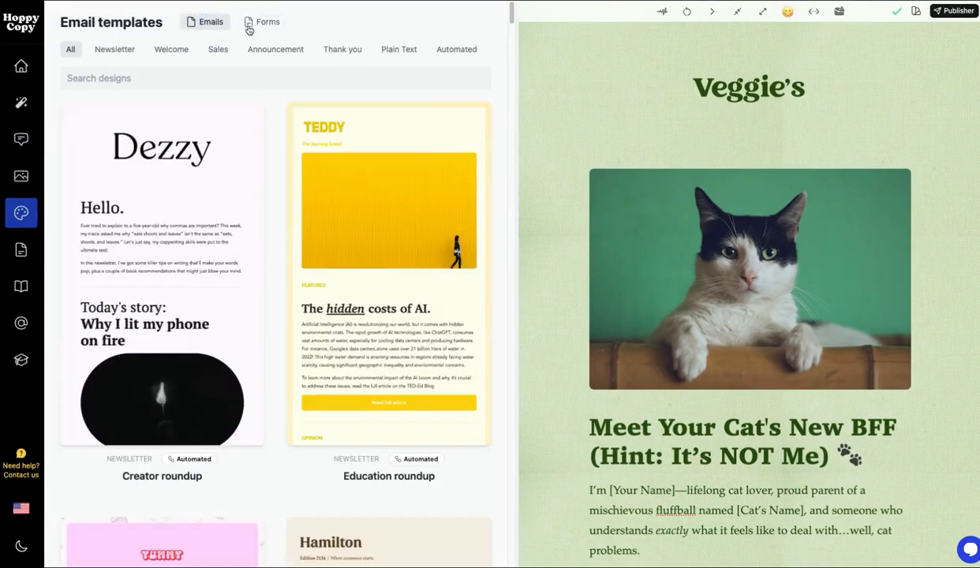
pyautogui.moveTo(206, 458)
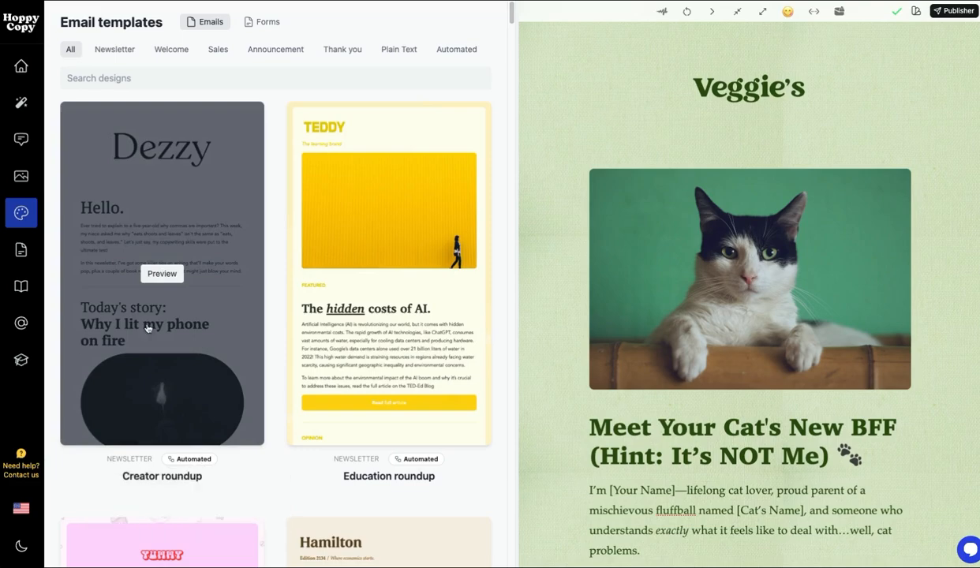
# Step: On the Monitoring page, preview and close the Allbirds sale email, then open Video Tutorials
pyautogui.click(21, 322)
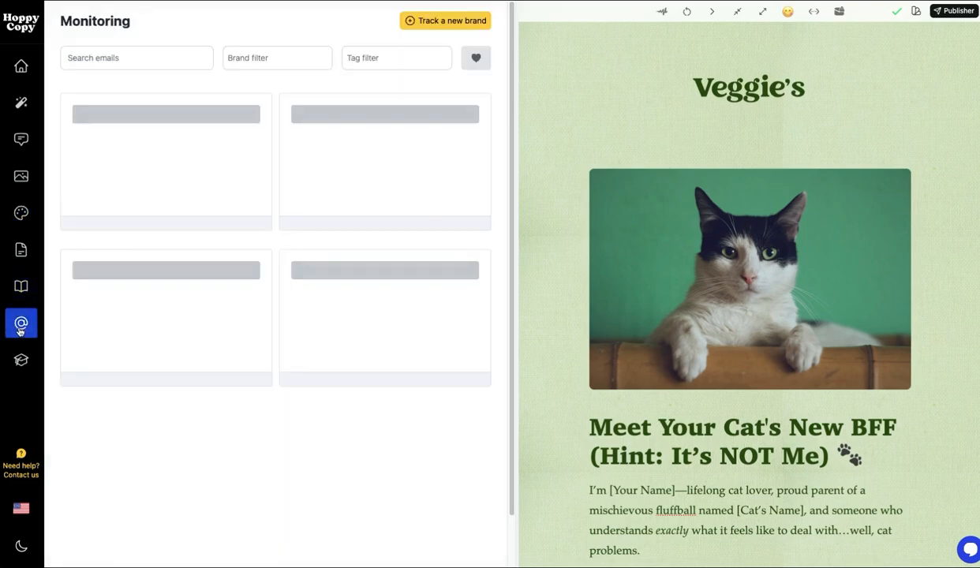
pyautogui.click(381, 200)
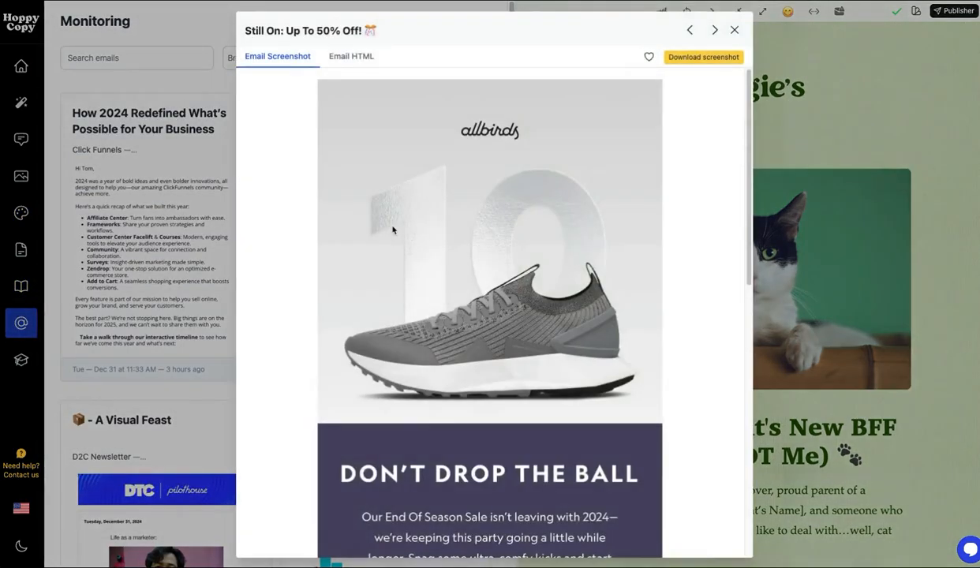
pyautogui.scroll(-6, 394, 227)
pyautogui.click(107, 246)
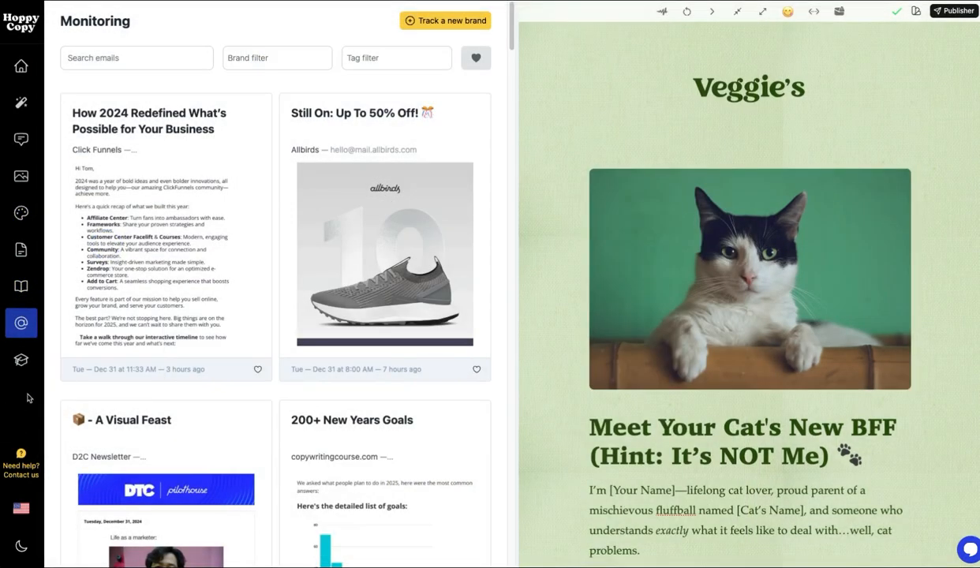
pyautogui.moveTo(22, 360)
pyautogui.click(75, 330)
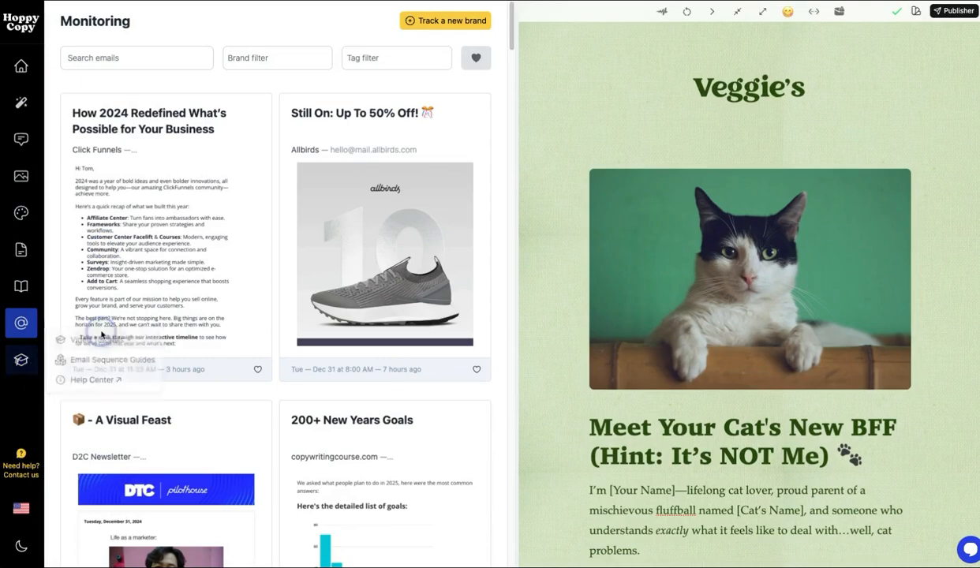